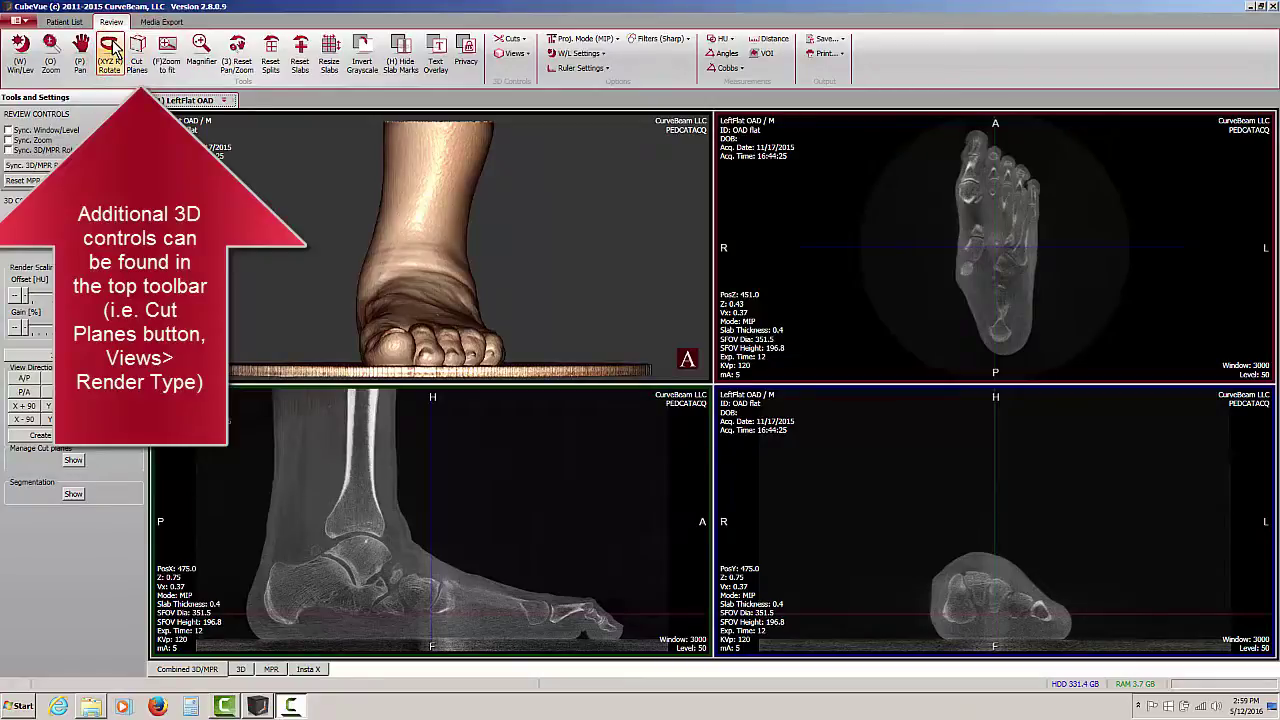
# Step: Toggle the view options list and tilt the 3D foot to see it from above
pyautogui.click(515, 53)
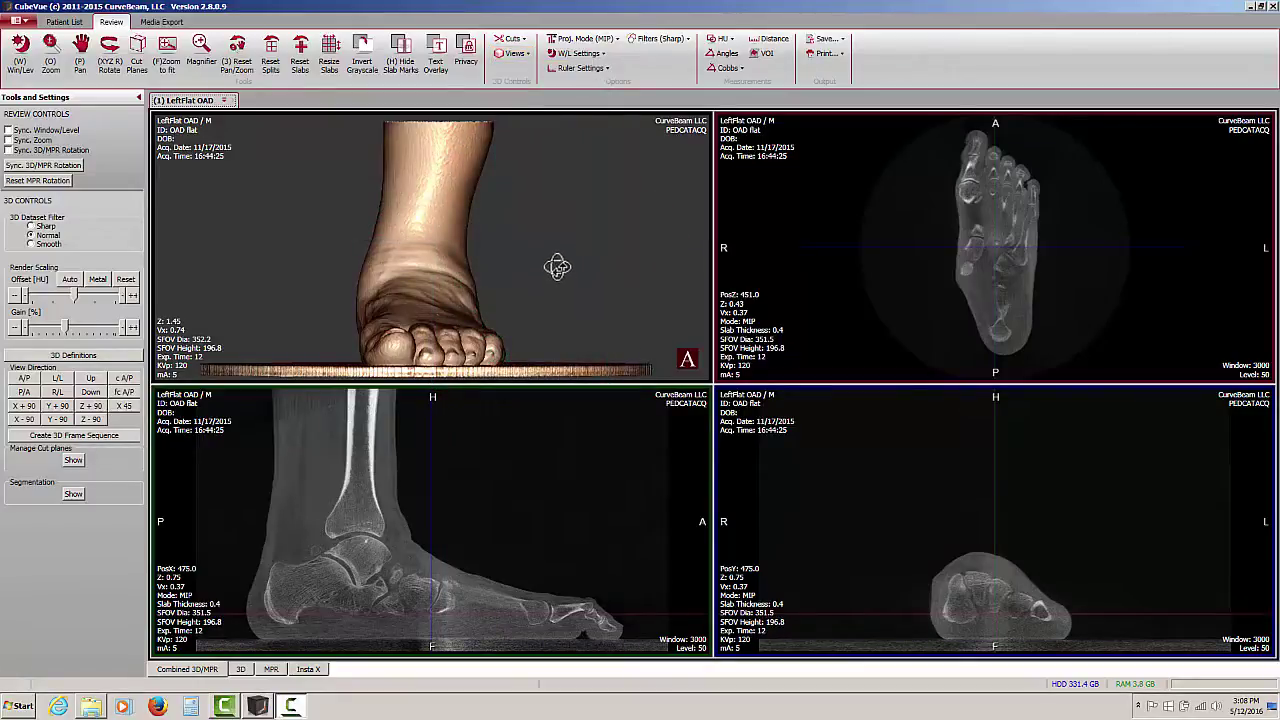
pyautogui.moveTo(557, 266)
pyautogui.mouseDown()
pyautogui.moveTo(557, 297)
pyautogui.moveTo(565, 255)
pyautogui.moveTo(562, 271)
pyautogui.mouseUp()
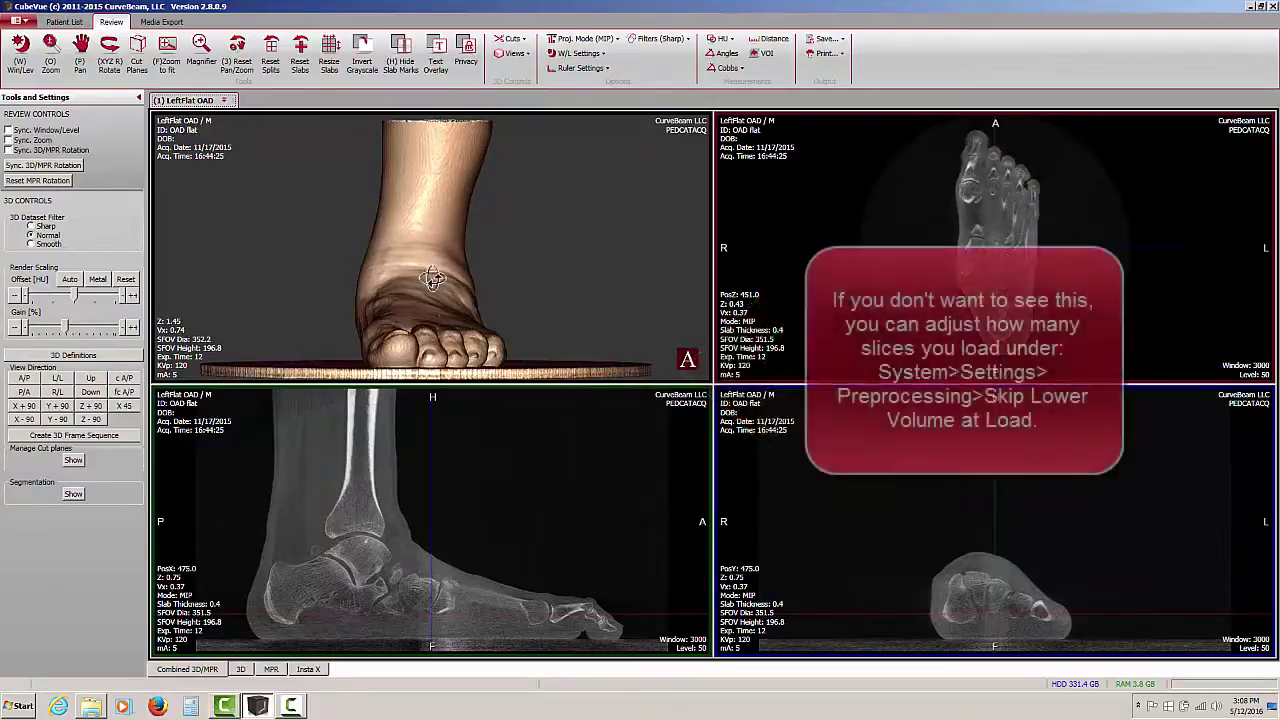
# Step: Edit the Center scans value in Preprocessing settings, then dismiss the dialog without applying
pyautogui.click(16, 19)
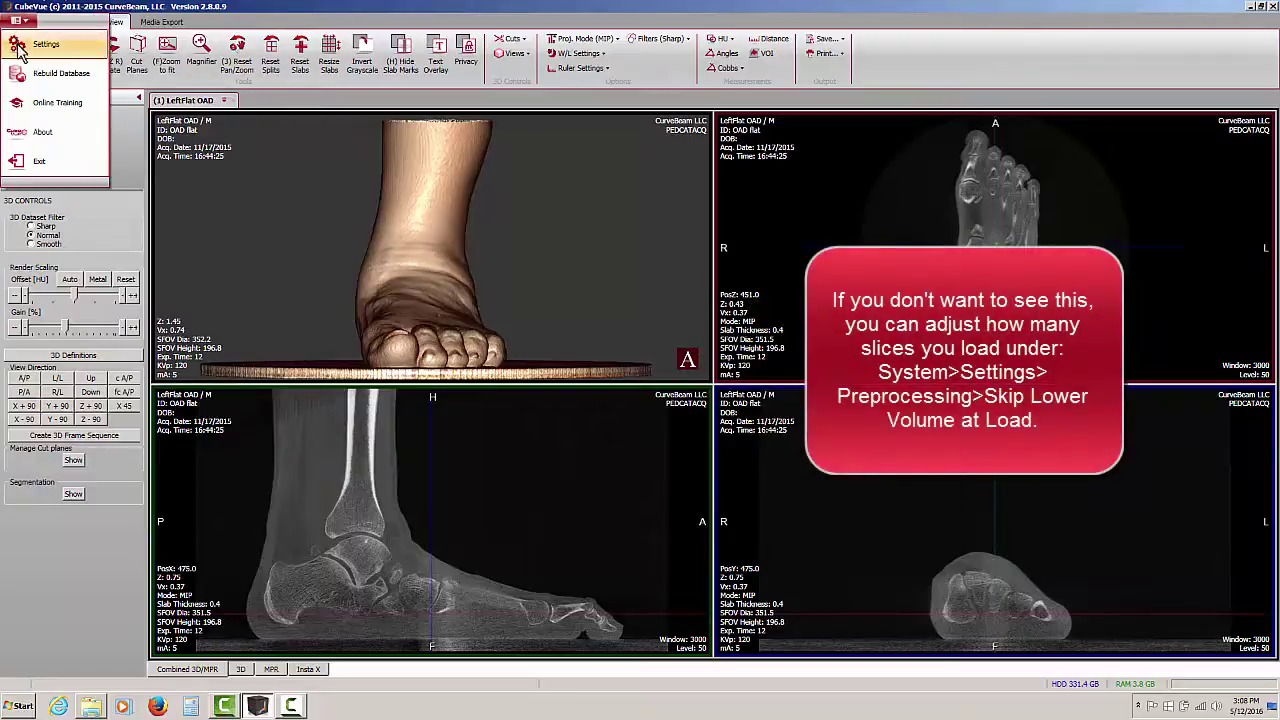
pyautogui.click(19, 48)
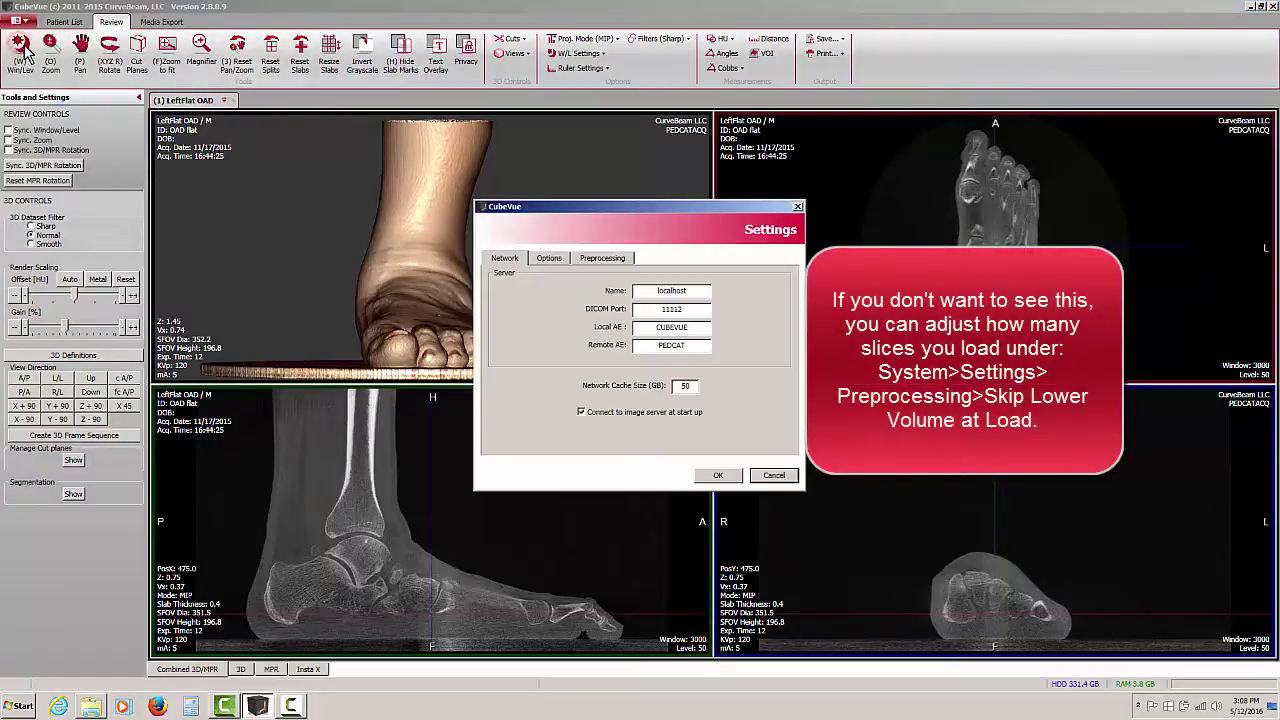
pyautogui.click(604, 262)
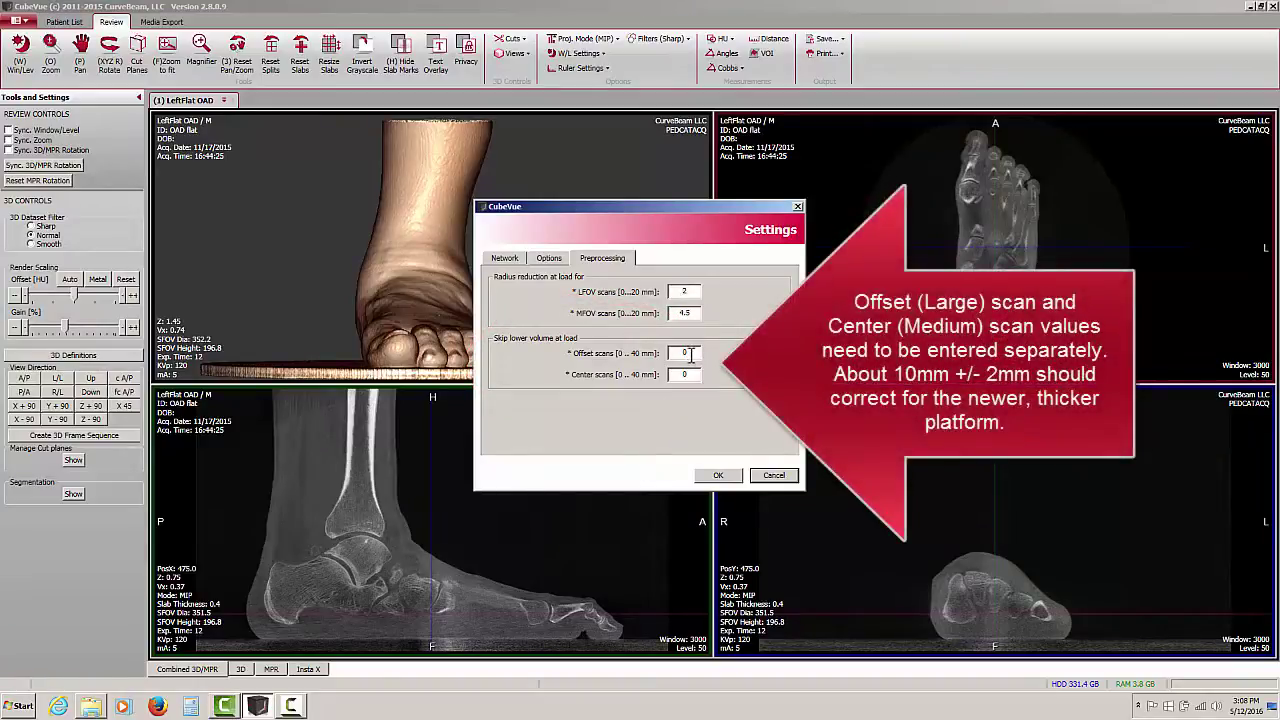
pyautogui.click(683, 374)
pyautogui.doubleClick(683, 375)
pyautogui.click(774, 476)
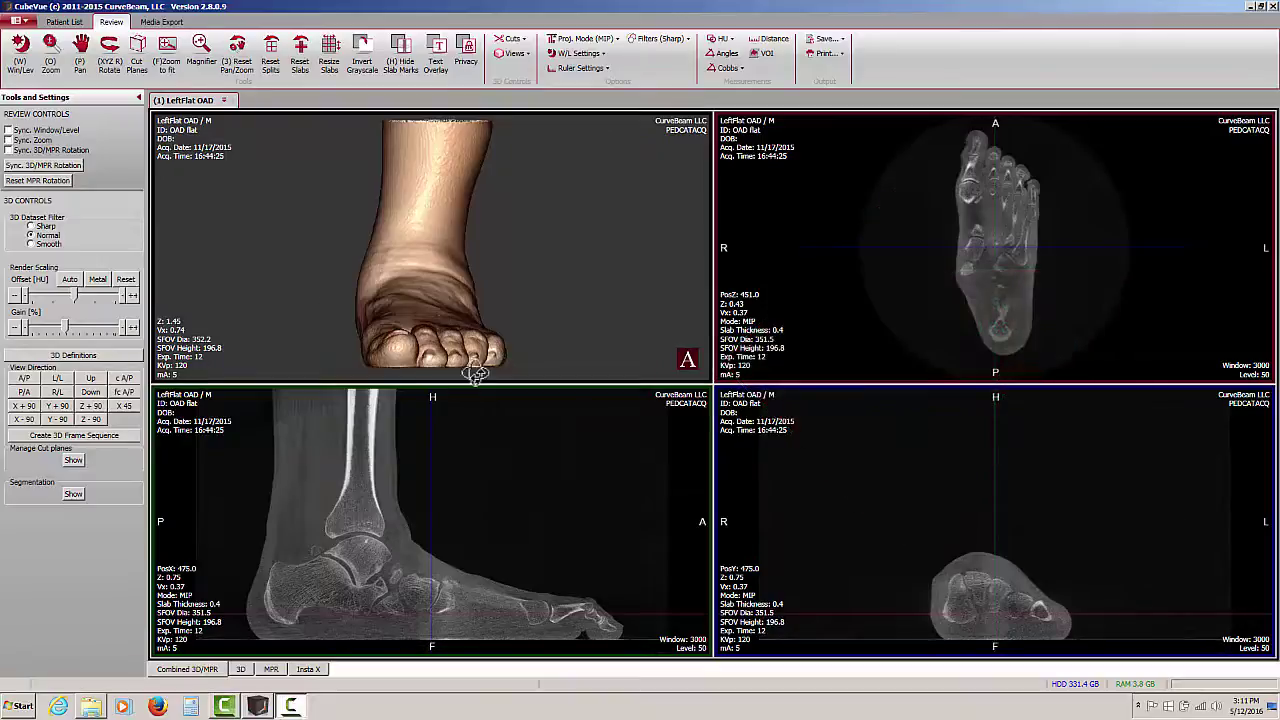
# Step: Reopen Preprocessing settings and apply 11 for both Offset scans and Center scans
pyautogui.click(16, 20)
pyautogui.click(45, 45)
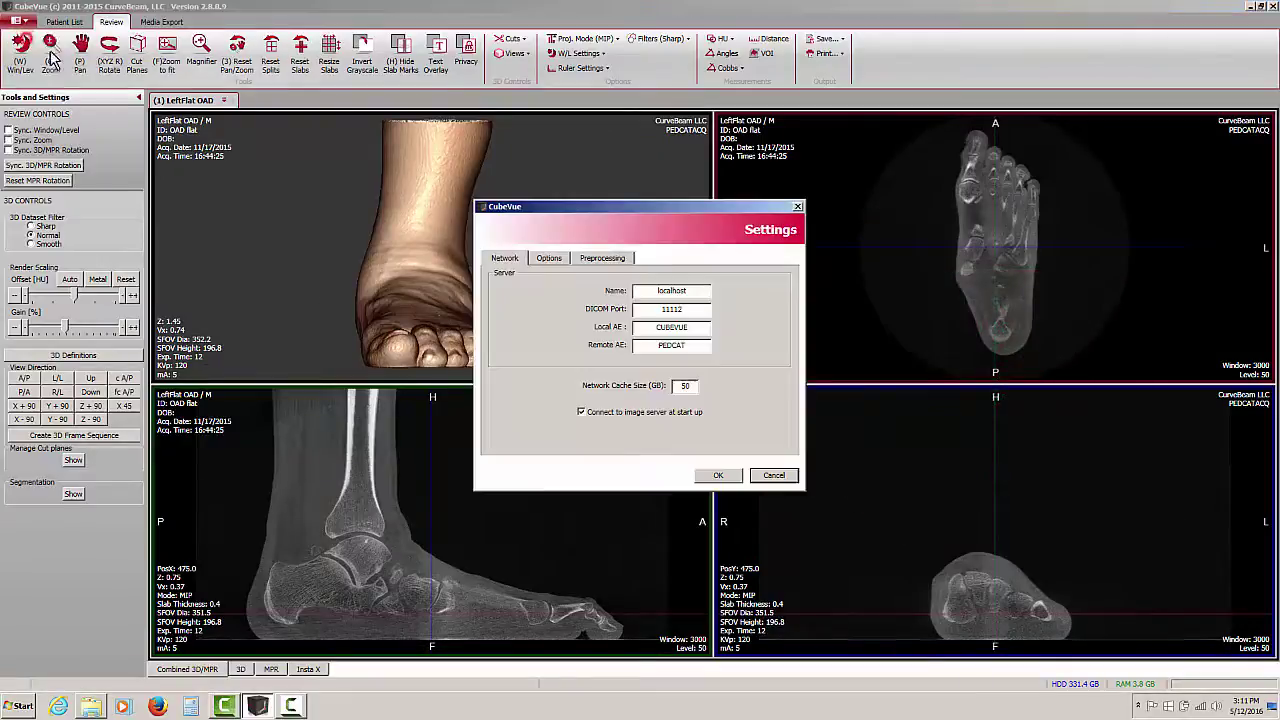
pyautogui.click(602, 258)
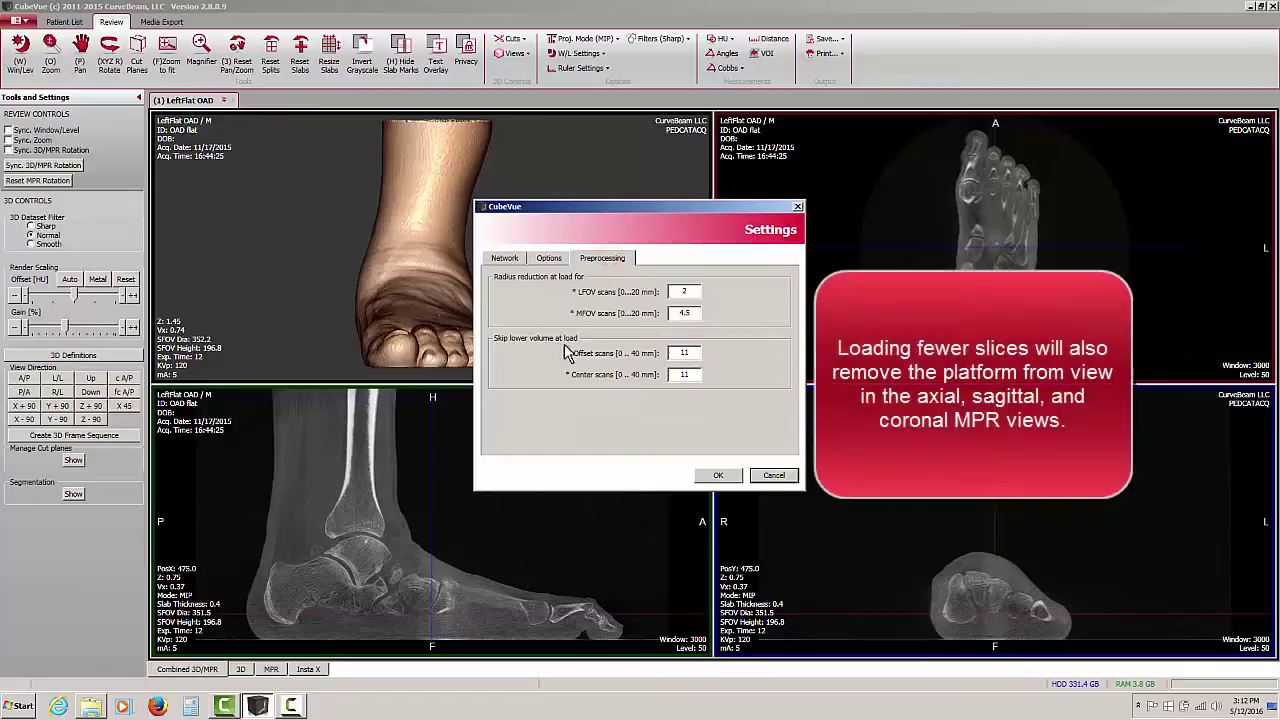
pyautogui.click(732, 477)
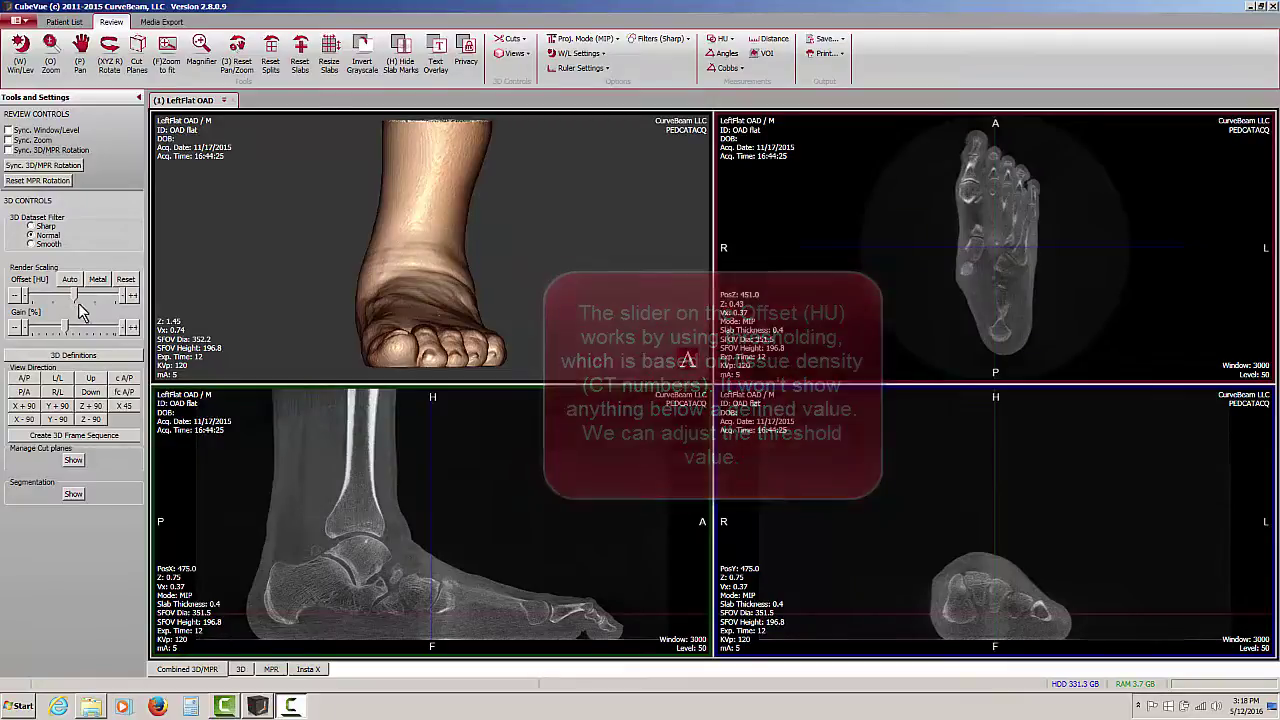
# Step: Drag Offset (HU) up to strip the foot to bone, then down to restore skin
pyautogui.moveTo(80, 303); pyautogui.dragTo(97, 303)
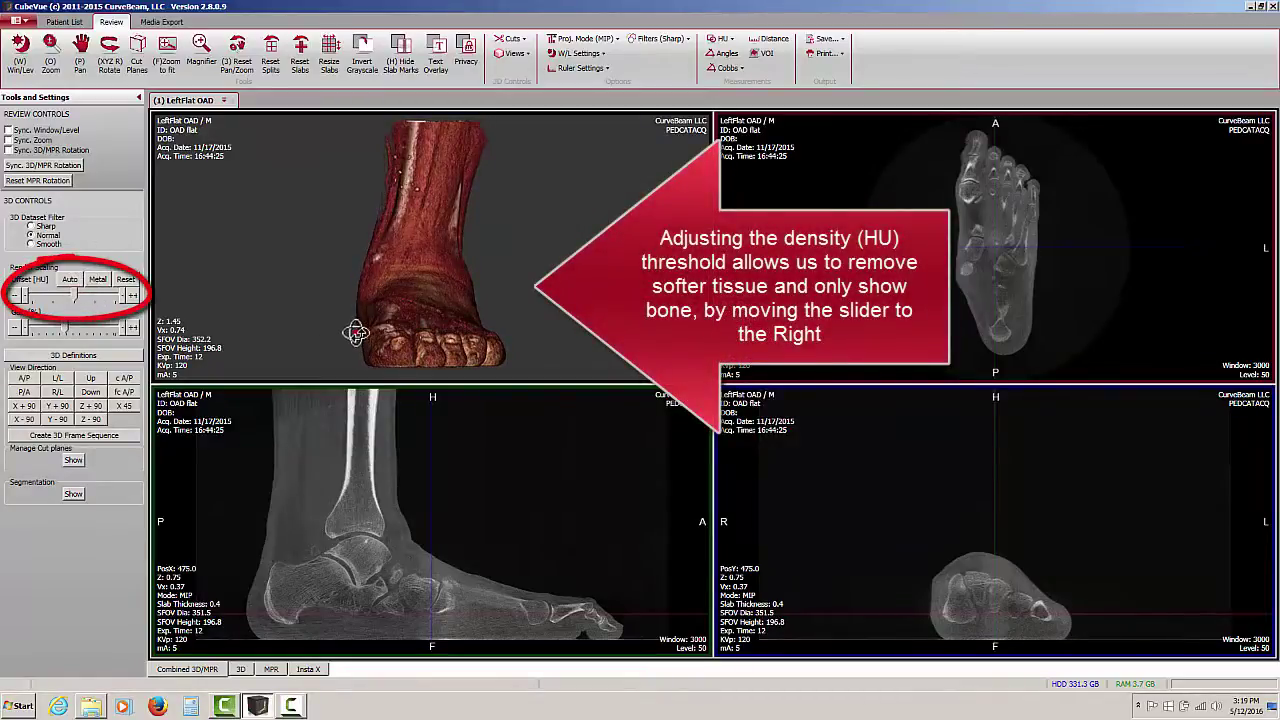
pyautogui.moveTo(357, 334); pyautogui.dragTo(397, 327)
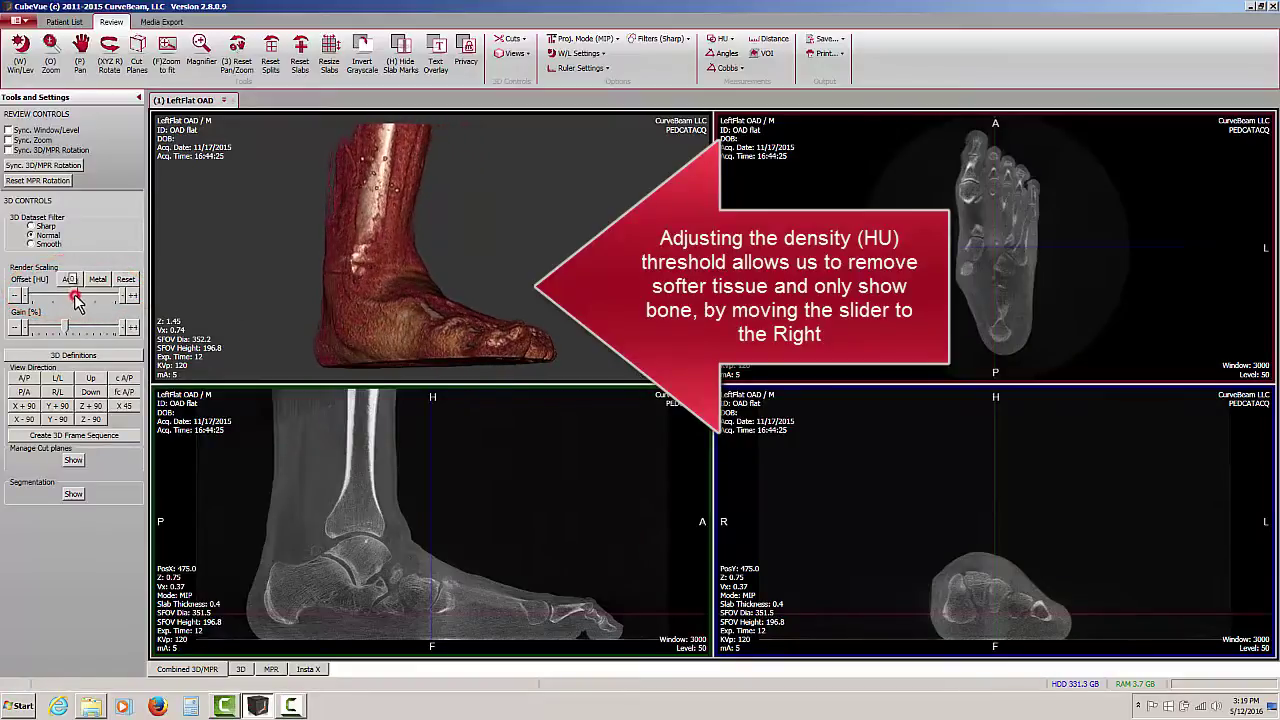
pyautogui.moveTo(77, 300); pyautogui.dragTo(90, 297)
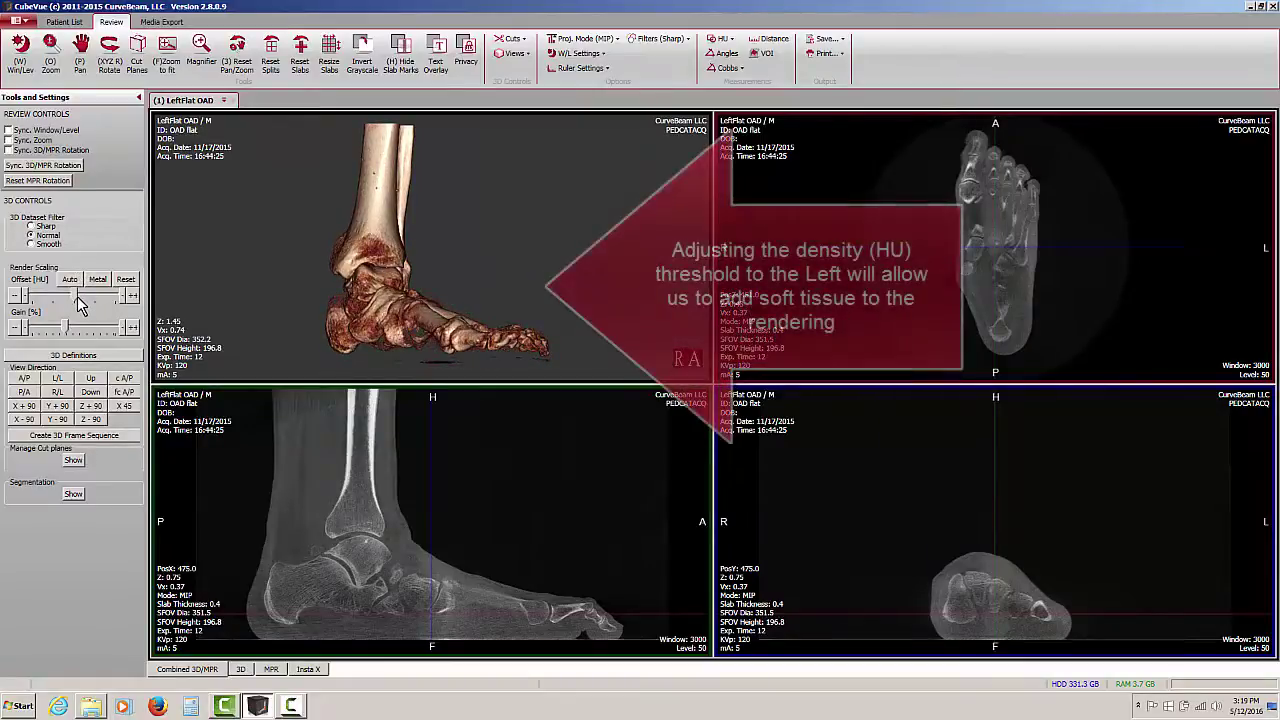
pyautogui.moveTo(79, 299); pyautogui.dragTo(69, 301)
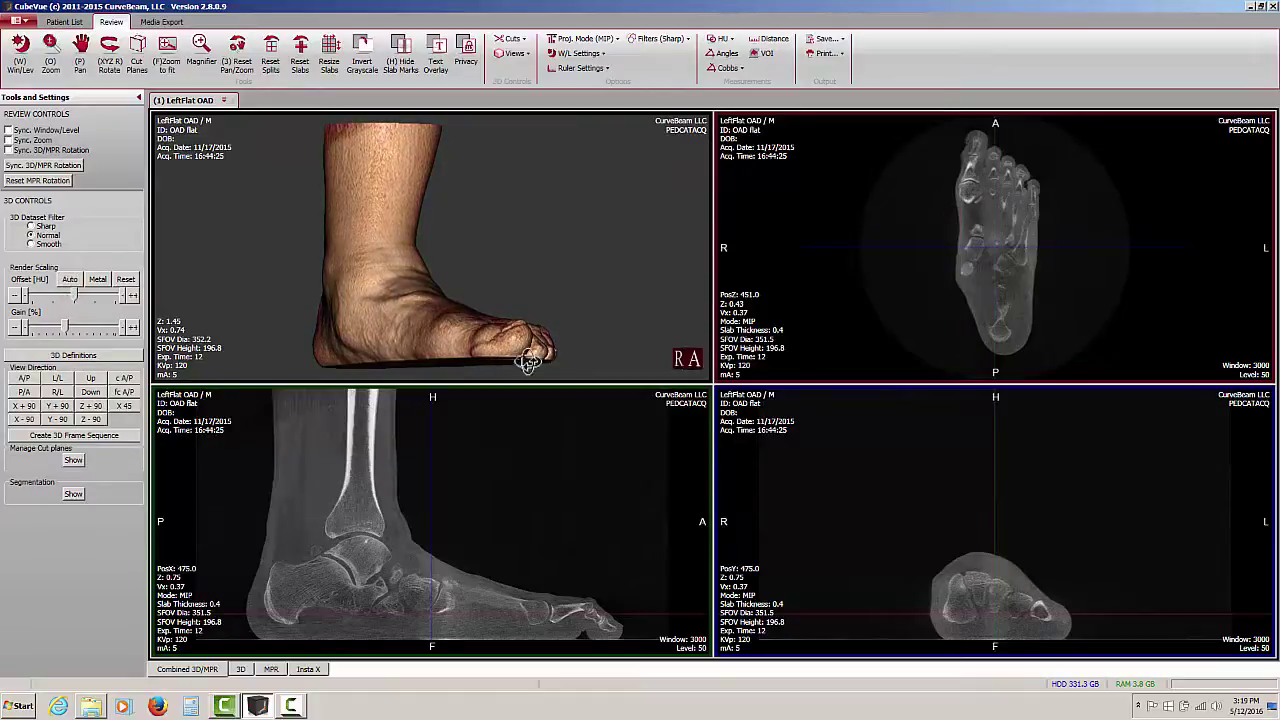
pyautogui.moveTo(563, 360)
pyautogui.mouseDown()
pyautogui.moveTo(494, 343)
pyautogui.moveTo(523, 337)
pyautogui.mouseUp()
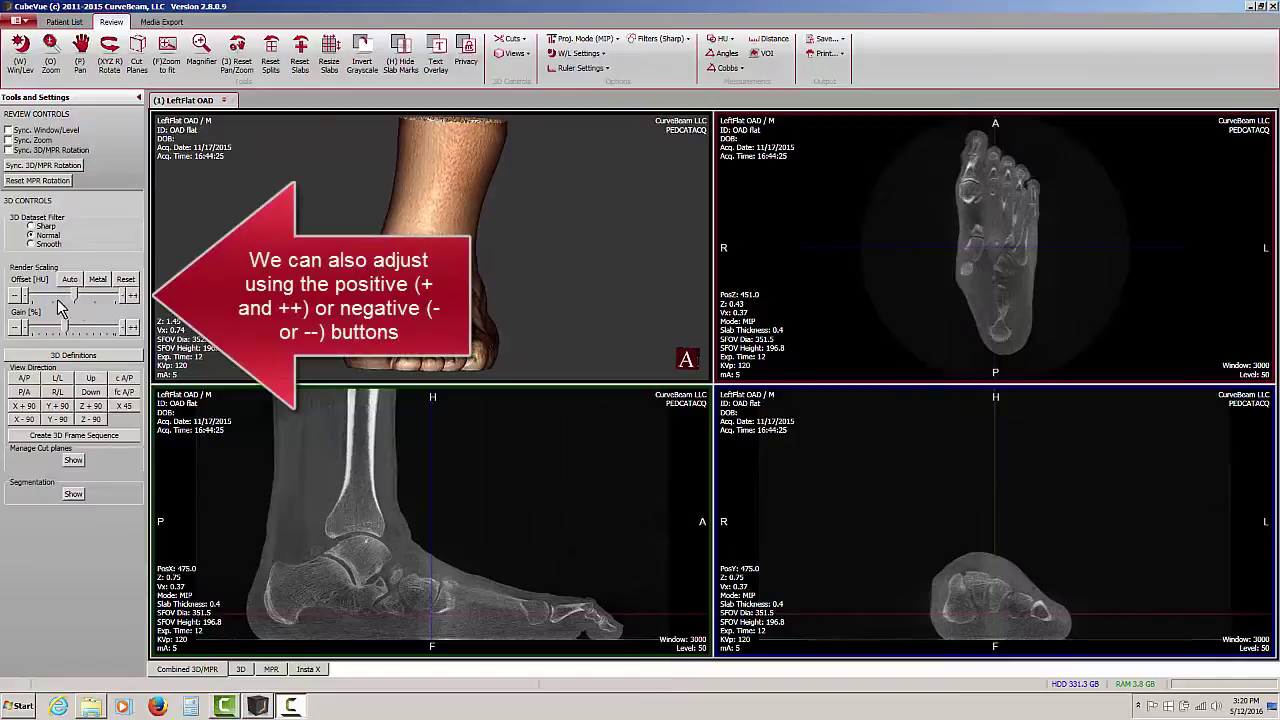
# Step: Step the Offset threshold with +, ++, - and -- buttons, then drag it to 516
pyautogui.click(127, 297)
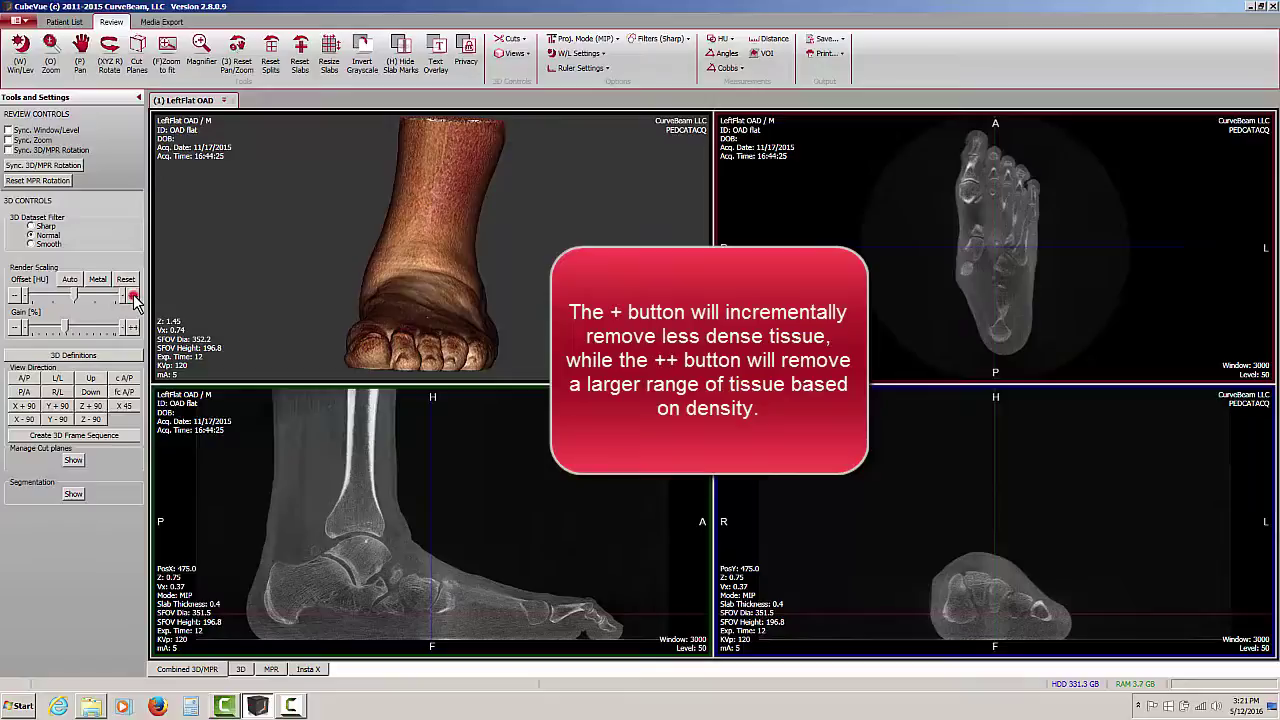
pyautogui.click(133, 297)
pyautogui.click(133, 297)
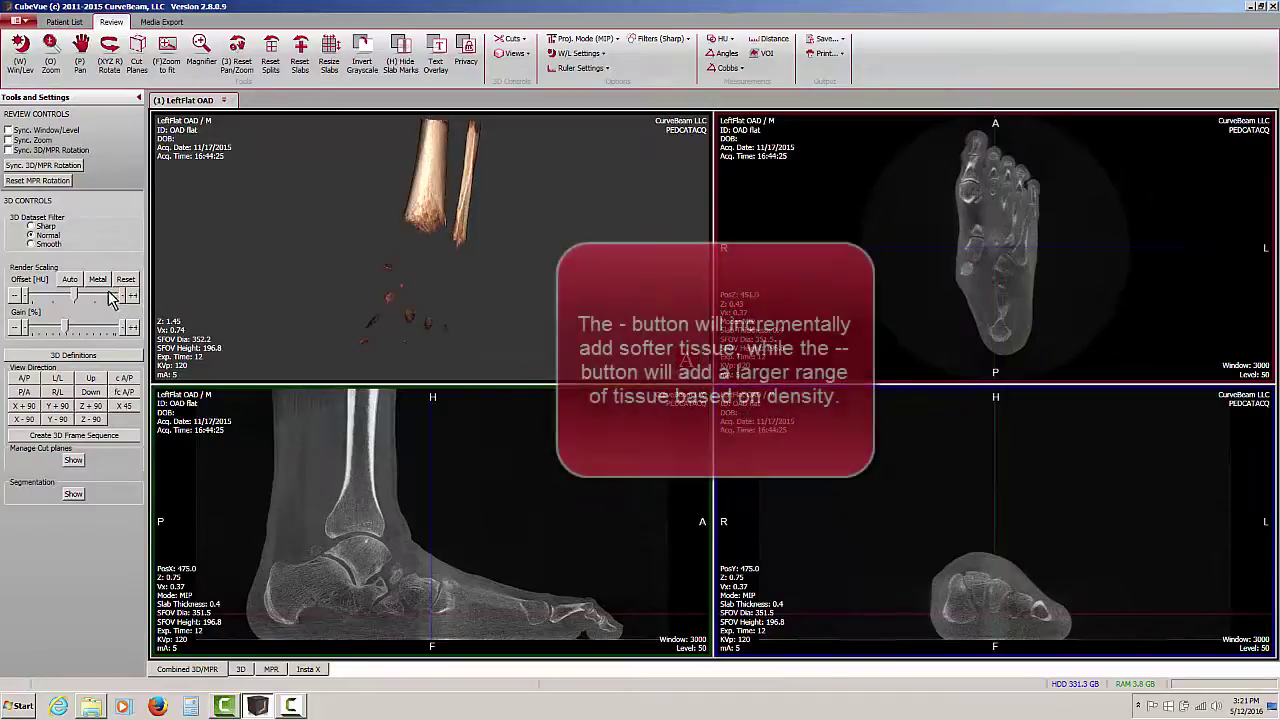
pyautogui.click(14, 296)
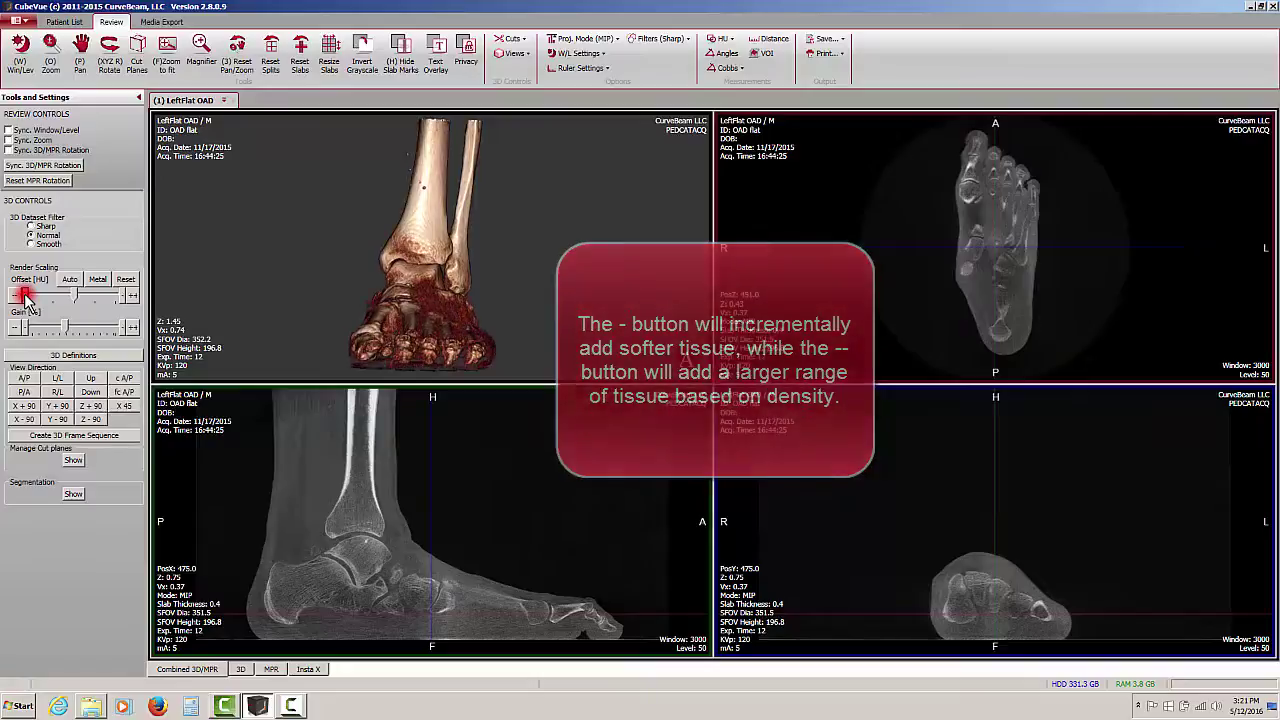
pyautogui.click(14, 296)
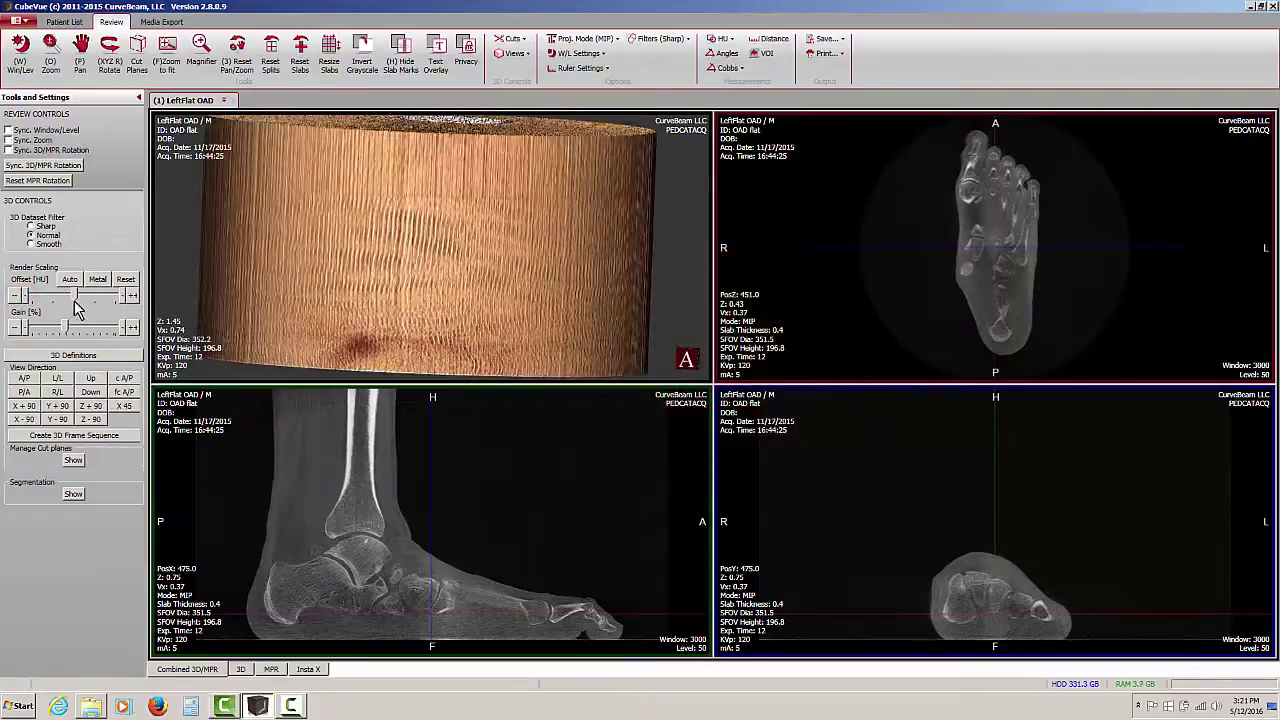
pyautogui.click(134, 297)
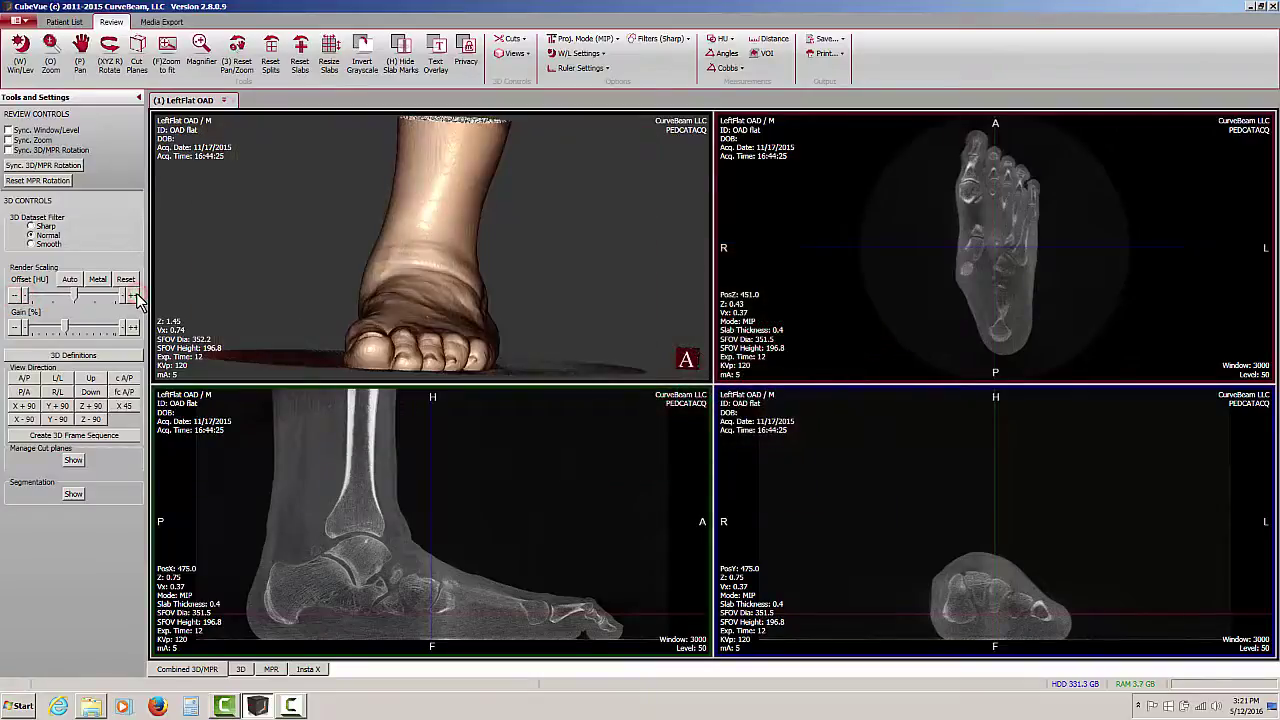
pyautogui.click(75, 296)
pyautogui.moveTo(77, 298)
pyautogui.mouseDown()
pyautogui.moveTo(100, 302)
pyautogui.moveTo(67, 305)
pyautogui.mouseUp()
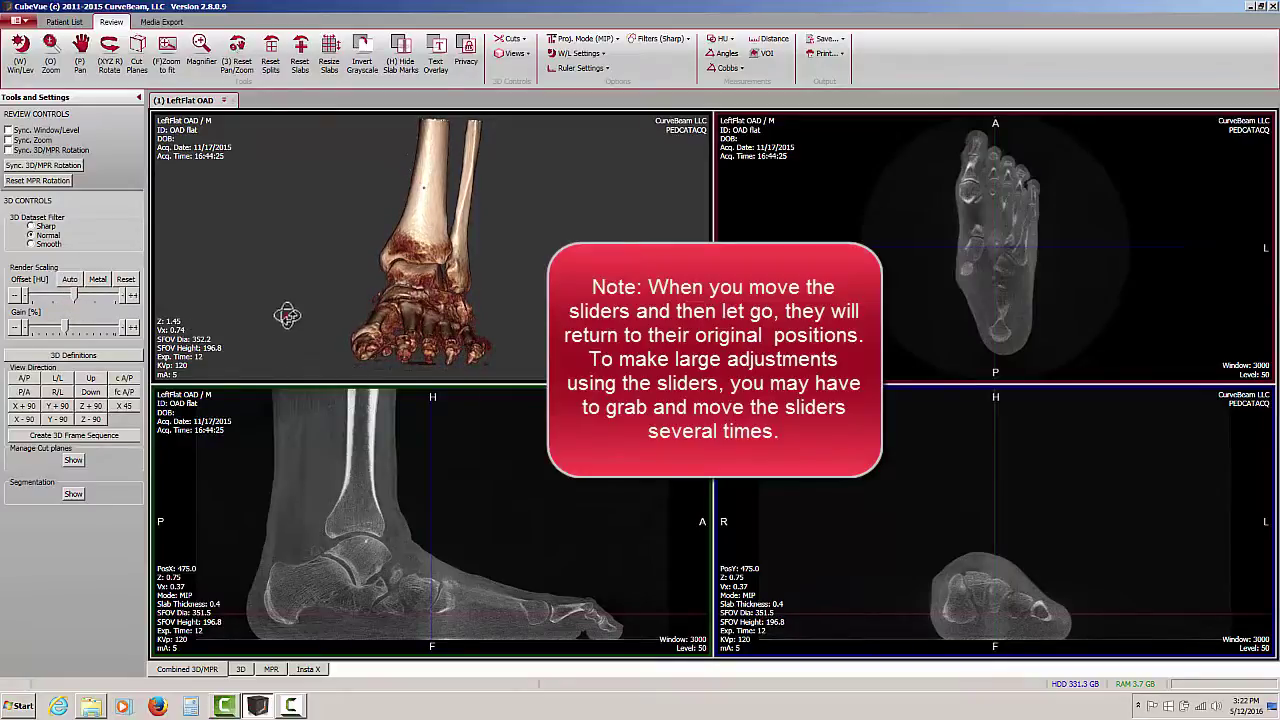
pyautogui.moveTo(286, 309); pyautogui.dragTo(472, 332)
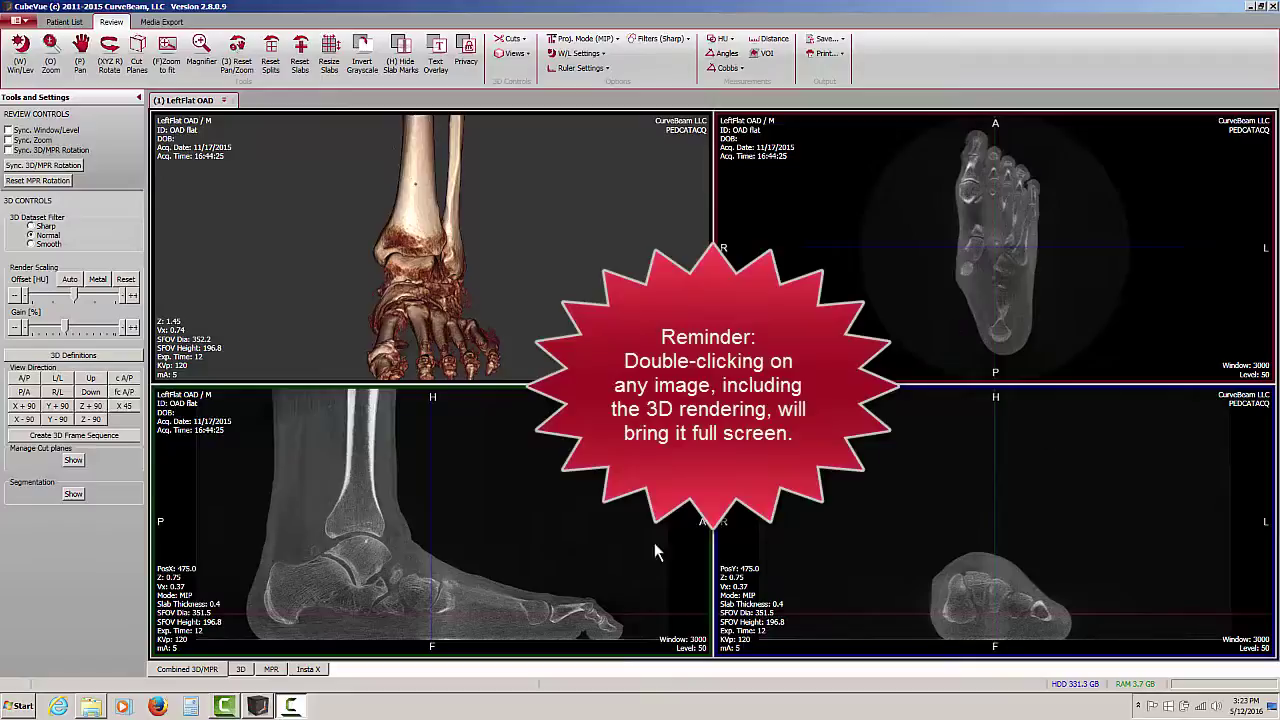
# Step: Expand the 3D view to full screen and zoom out so all foot bones fit
pyautogui.doubleClick(549, 263)
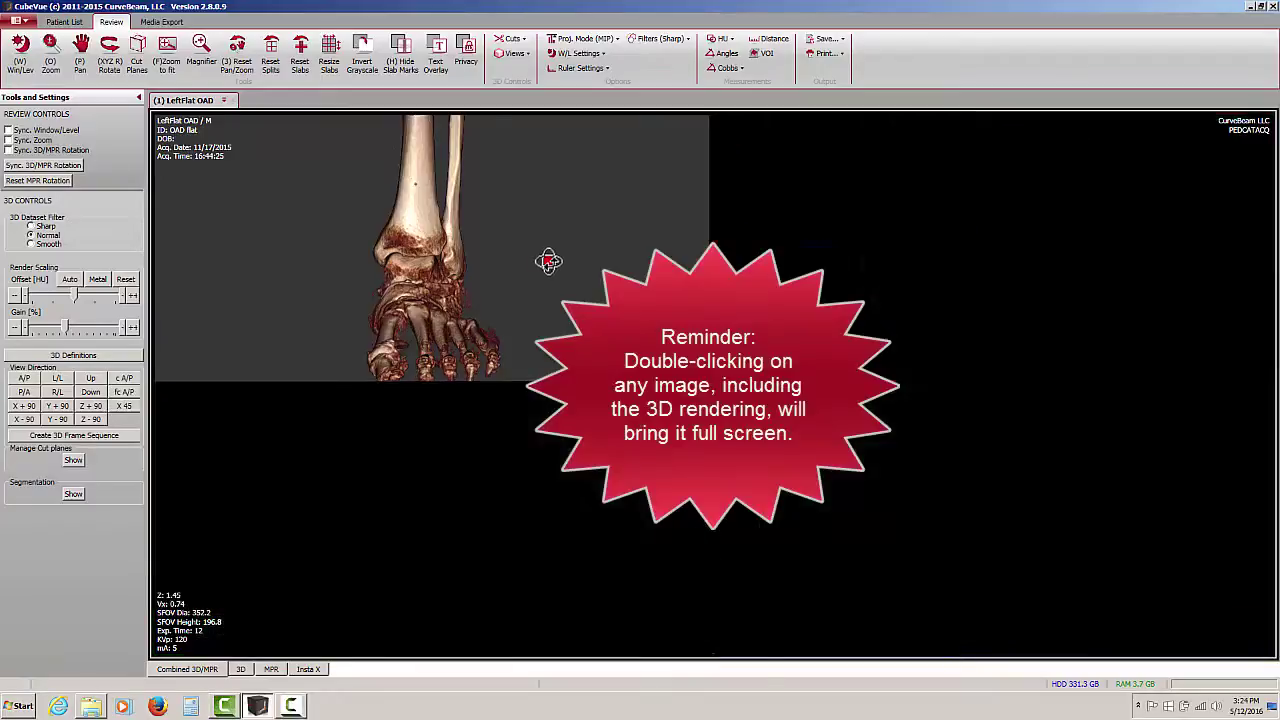
pyautogui.click(50, 50)
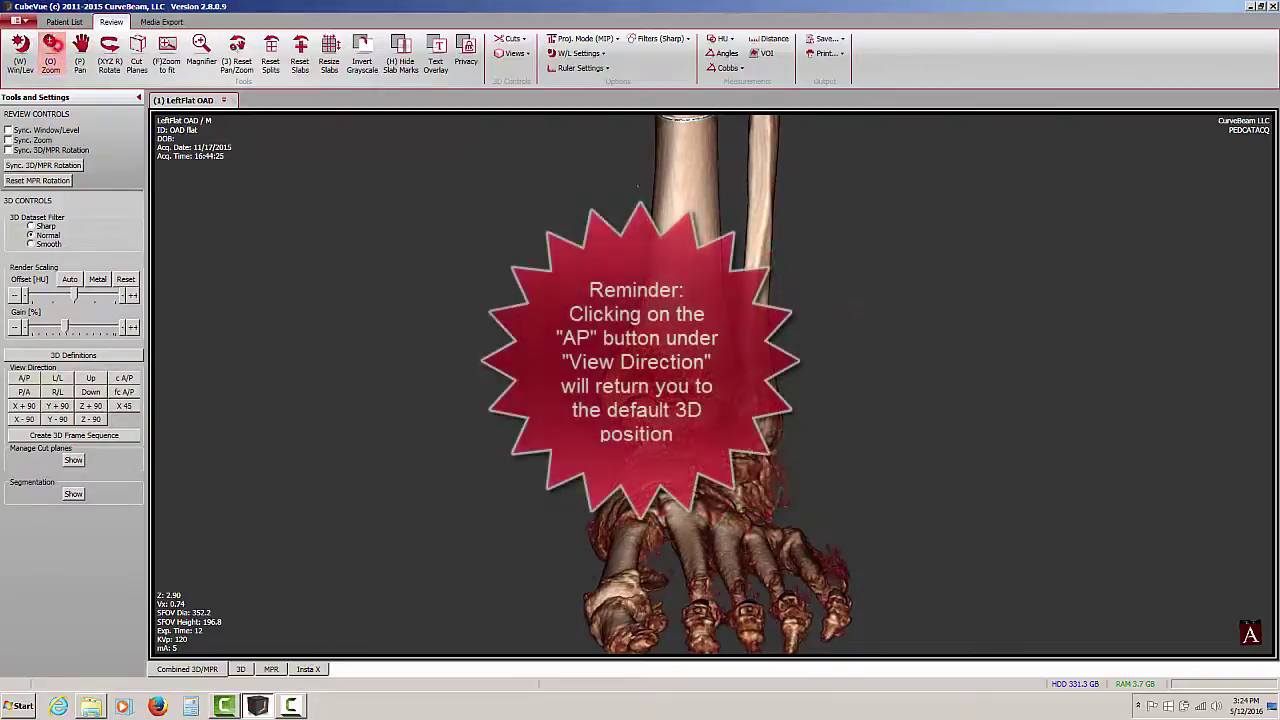
pyautogui.scroll(-5, 715, 450)
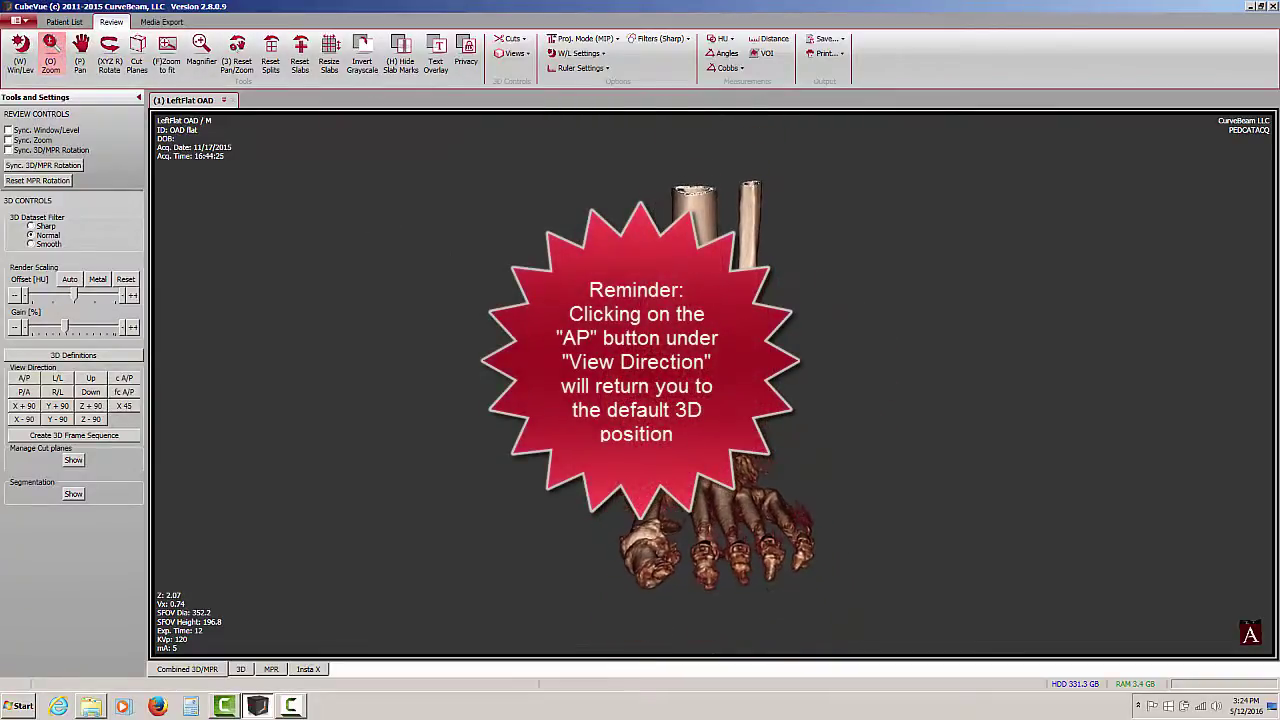
pyautogui.click(116, 44)
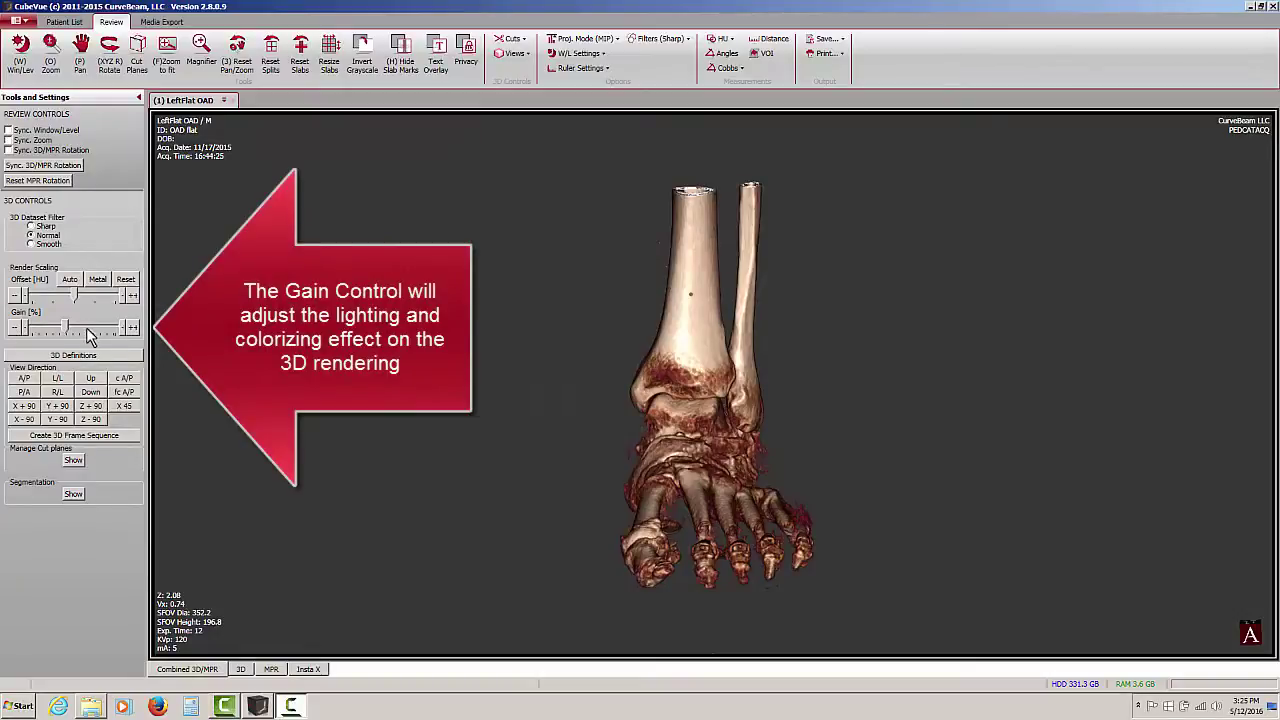
pyautogui.moveTo(65, 330)
pyautogui.mouseDown()
pyautogui.moveTo(107, 331)
pyautogui.moveTo(37, 328)
pyautogui.moveTo(70, 332)
pyautogui.mouseUp()
# Step: Zoom in on the 3D ankle and foot
pyautogui.click(50, 55)
pyautogui.moveTo(489, 366); pyautogui.dragTo(489, 315)
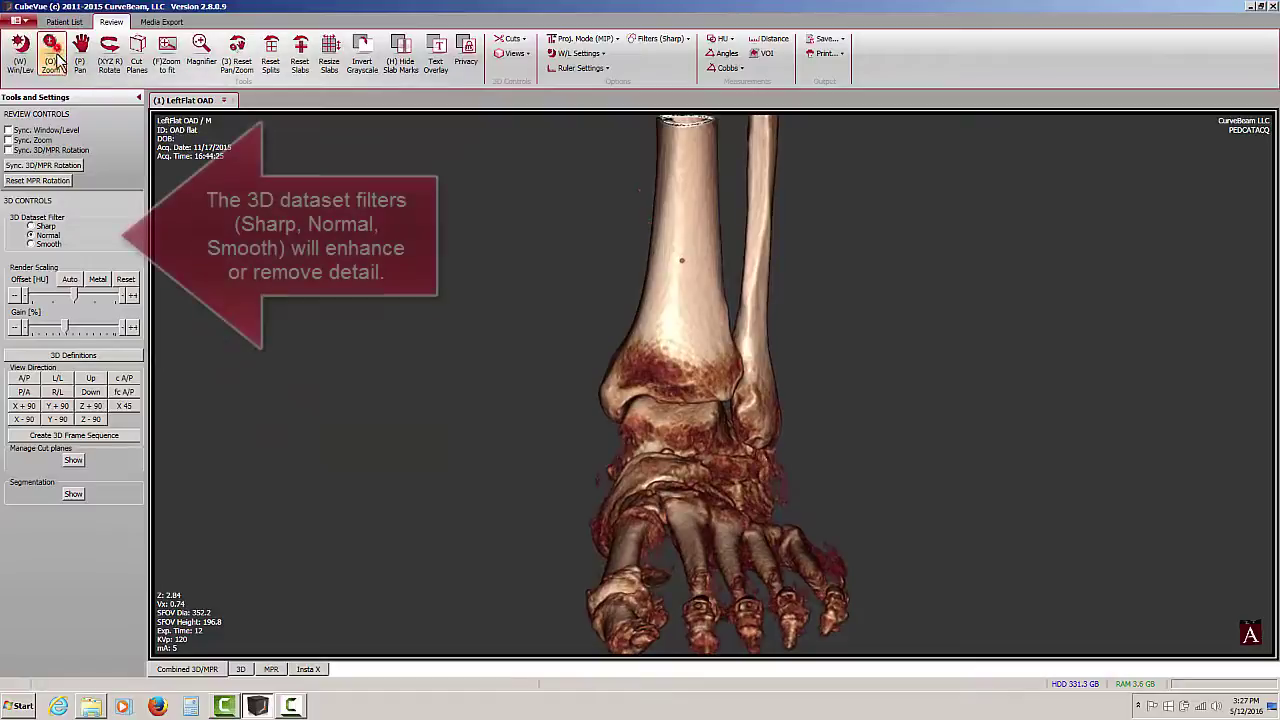
pyautogui.click(50, 50)
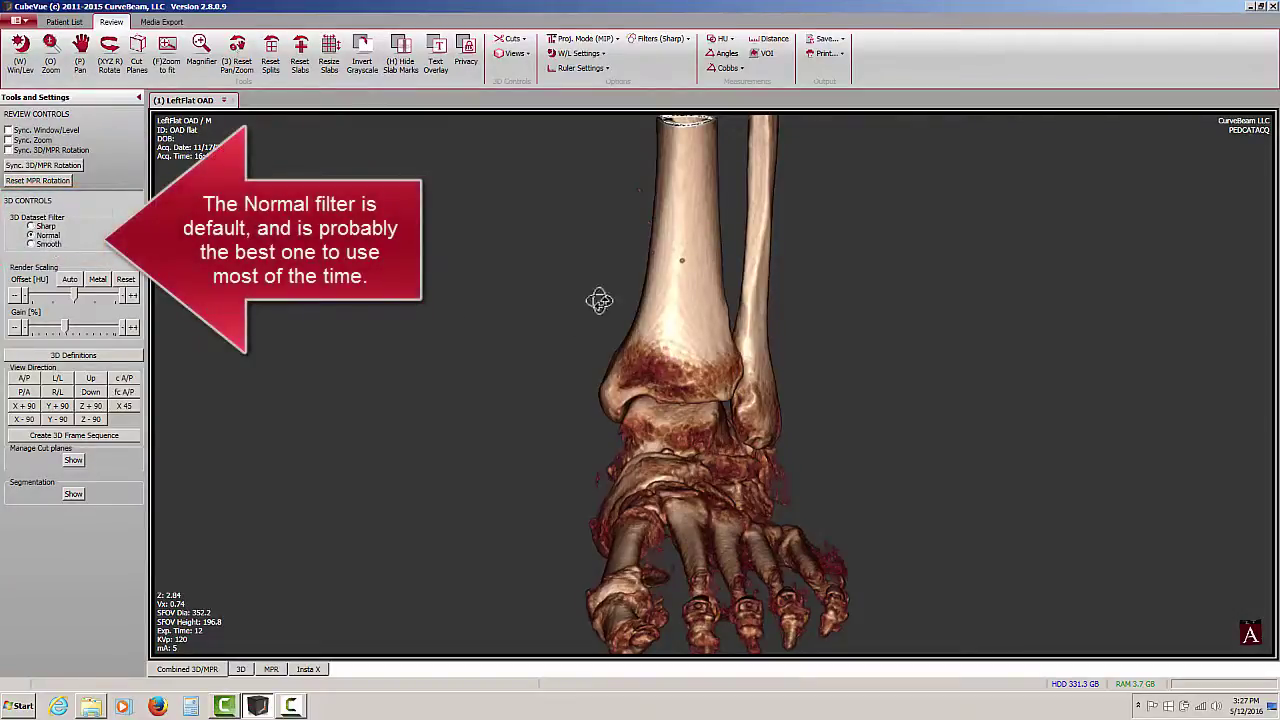
# Step: Try the Smooth filter, tilt the toes downward, settle on Normal, and restore four panes
pyautogui.click(33, 244)
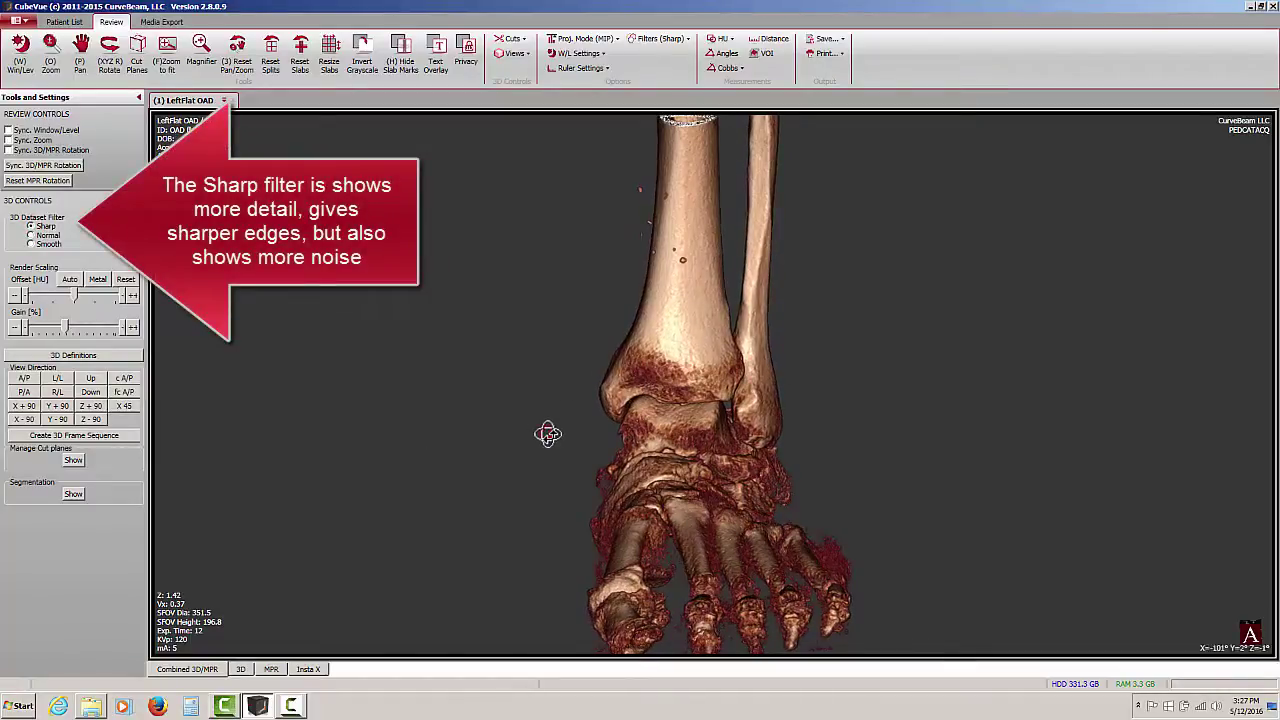
pyautogui.moveTo(543, 374); pyautogui.dragTo(670, 528)
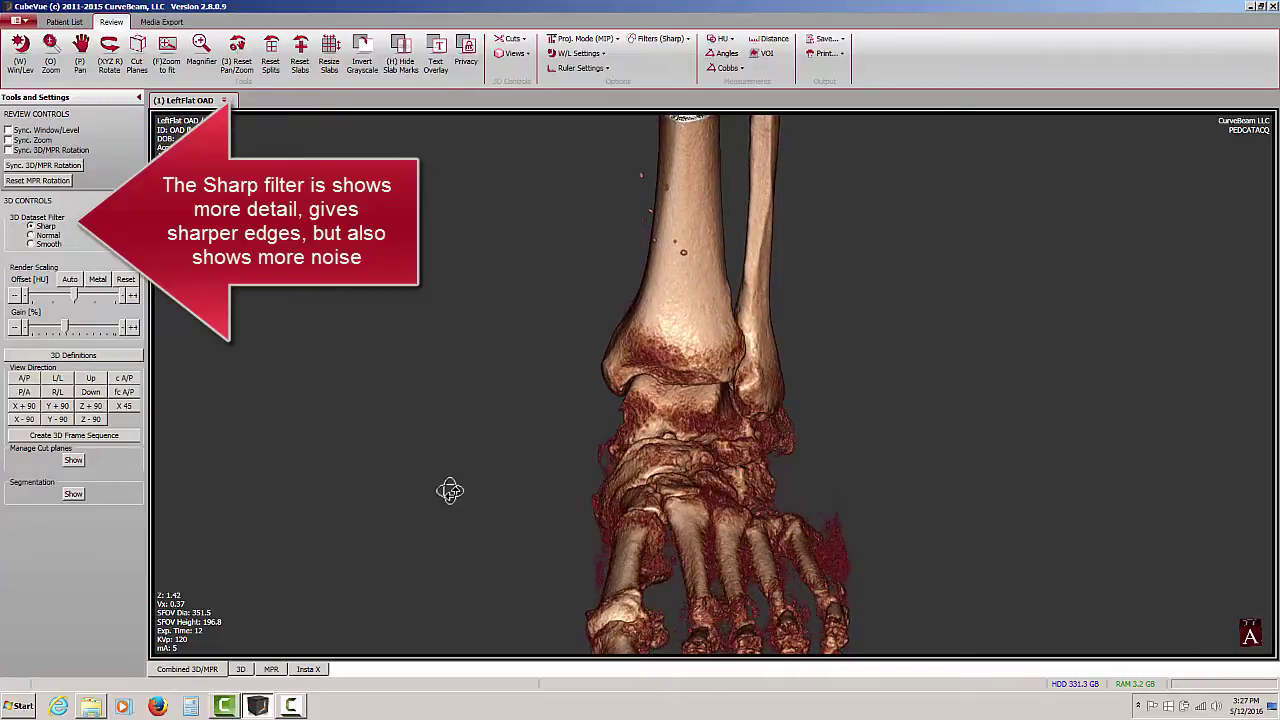
pyautogui.moveTo(563, 557); pyautogui.dragTo(565, 553)
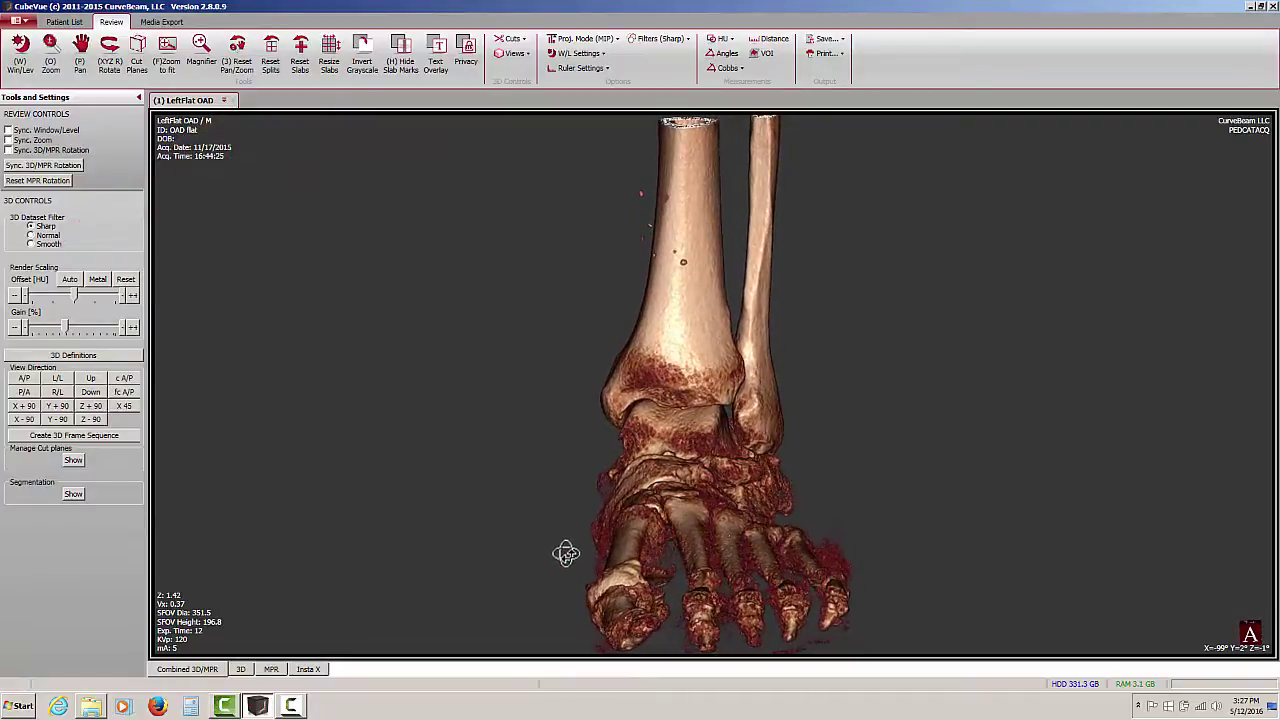
pyautogui.click(30, 235)
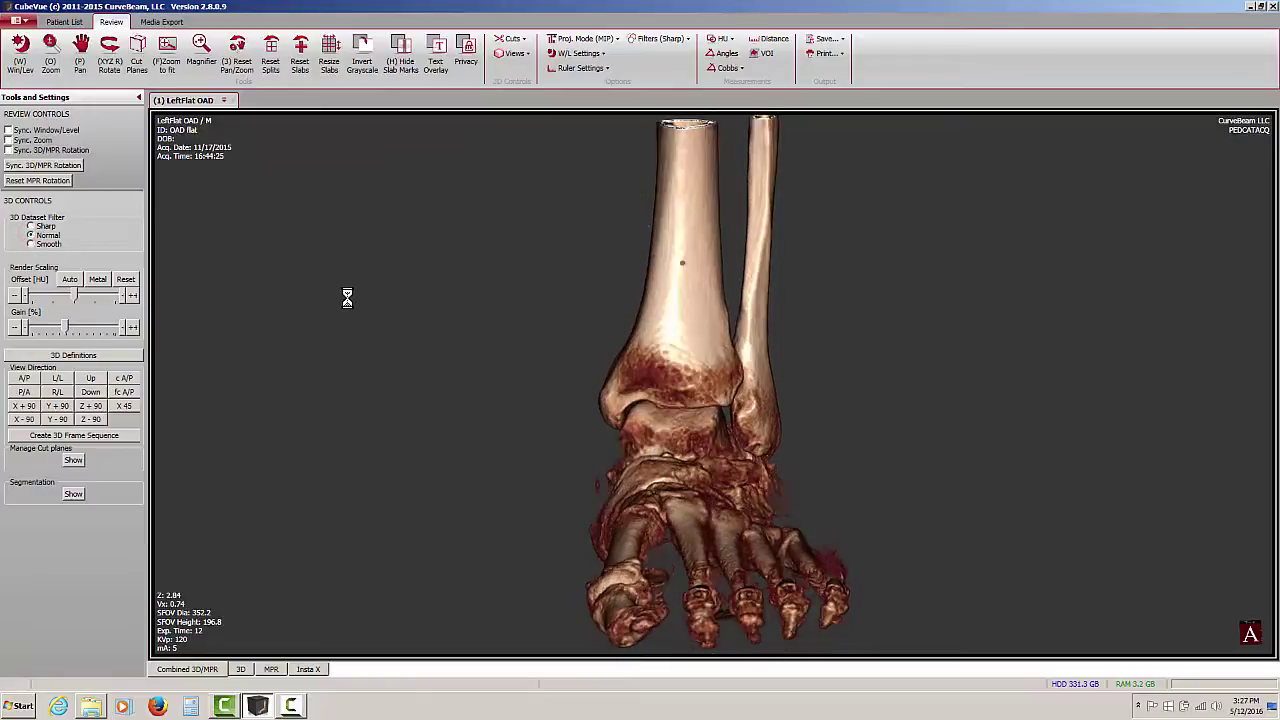
pyautogui.doubleClick(880, 322)
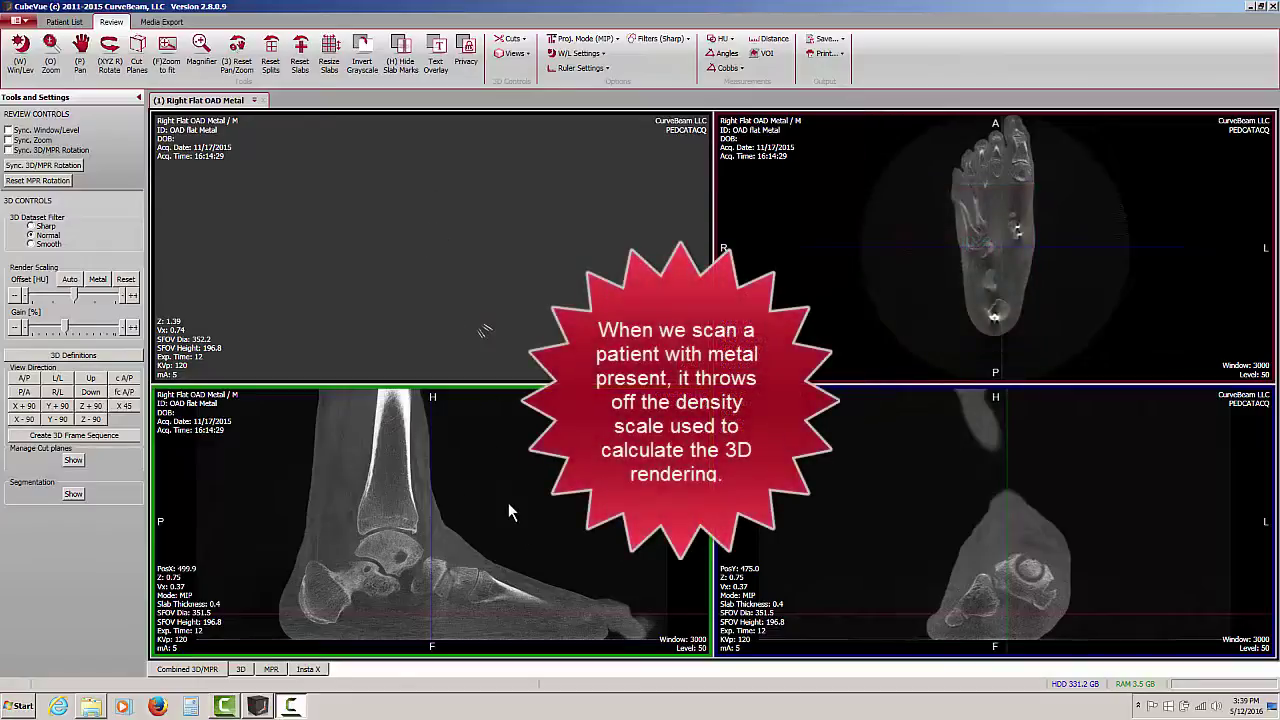
# Step: Scroll the sagittal slices back and forth until the heel screw is visible
pyautogui.scroll(-5, 510, 515)
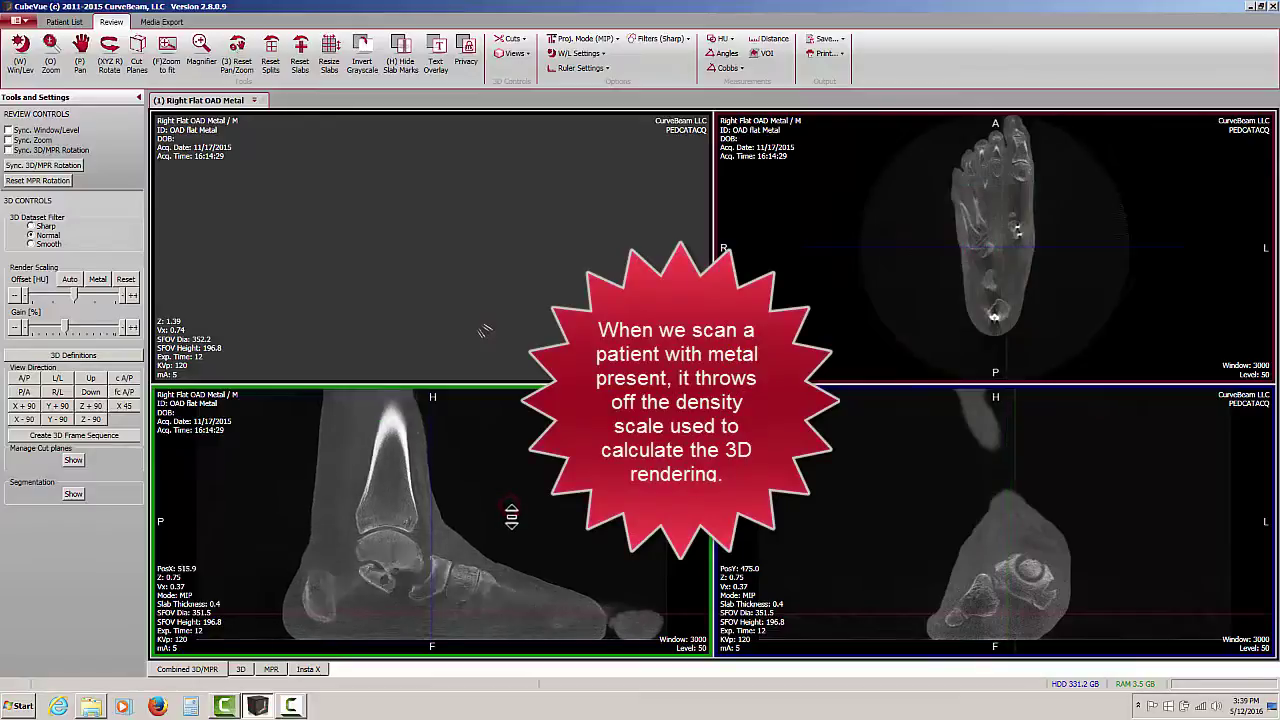
pyautogui.scroll(-7, 513, 524)
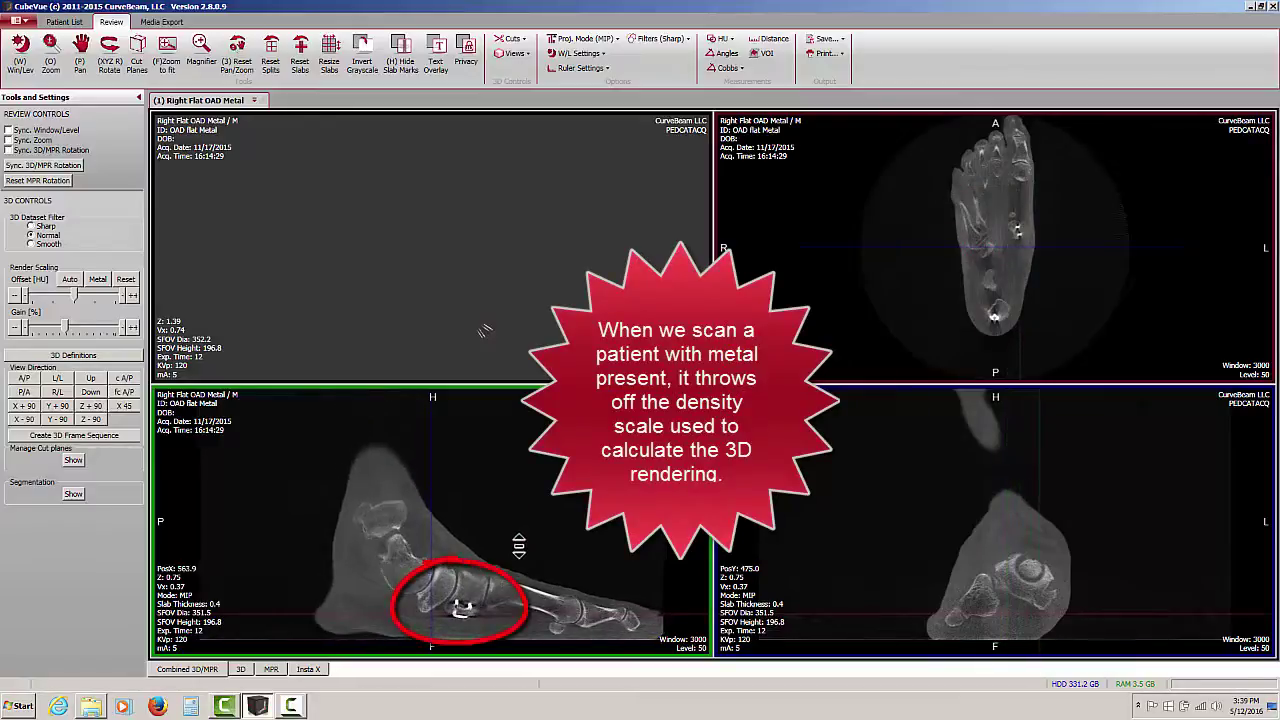
pyautogui.scroll(10, 518, 530)
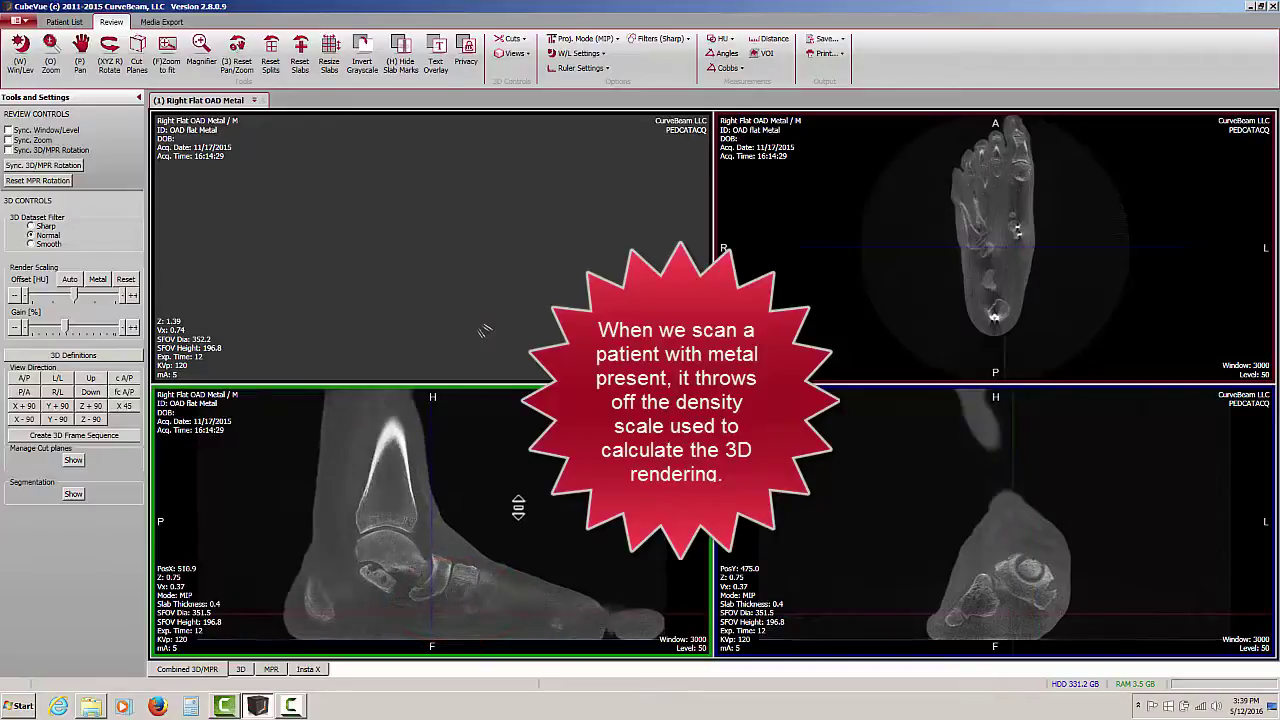
pyautogui.scroll(3, 519, 491)
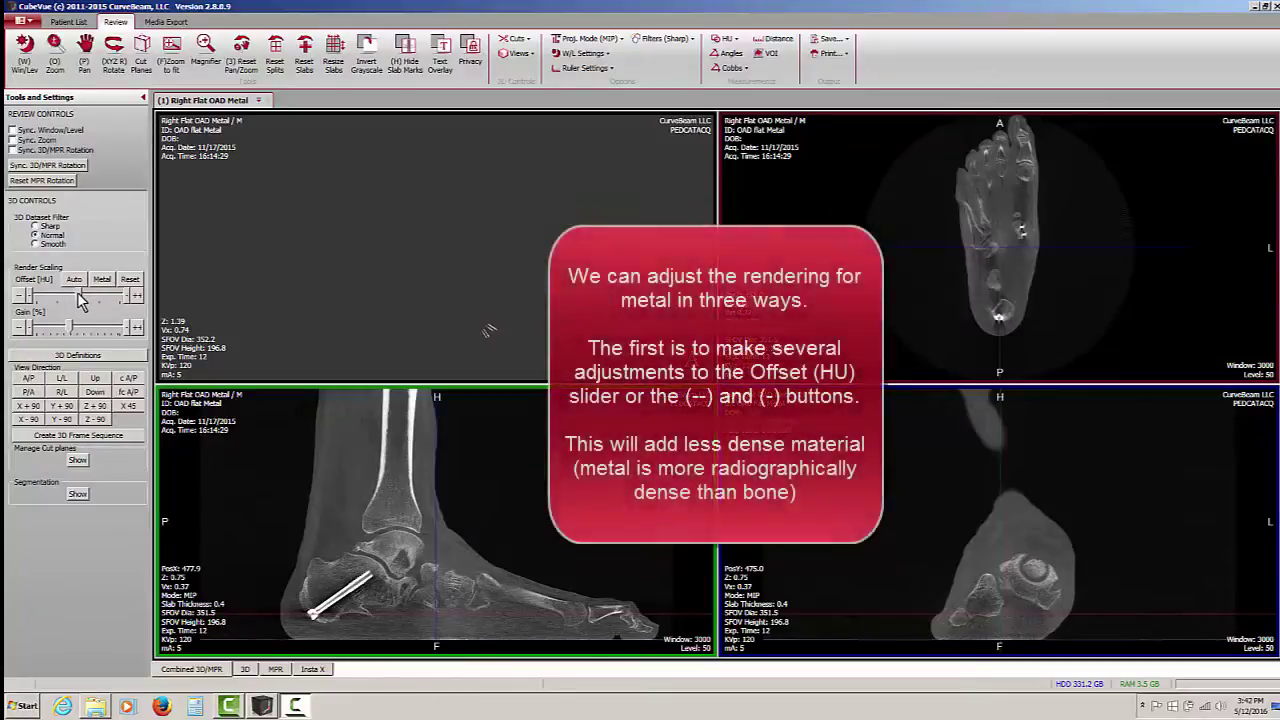
pyautogui.moveTo(80, 300)
pyautogui.mouseDown()
pyautogui.moveTo(32, 300)
pyautogui.moveTo(85, 303)
pyautogui.moveTo(40, 300)
pyautogui.moveTo(73, 303)
pyautogui.mouseUp()
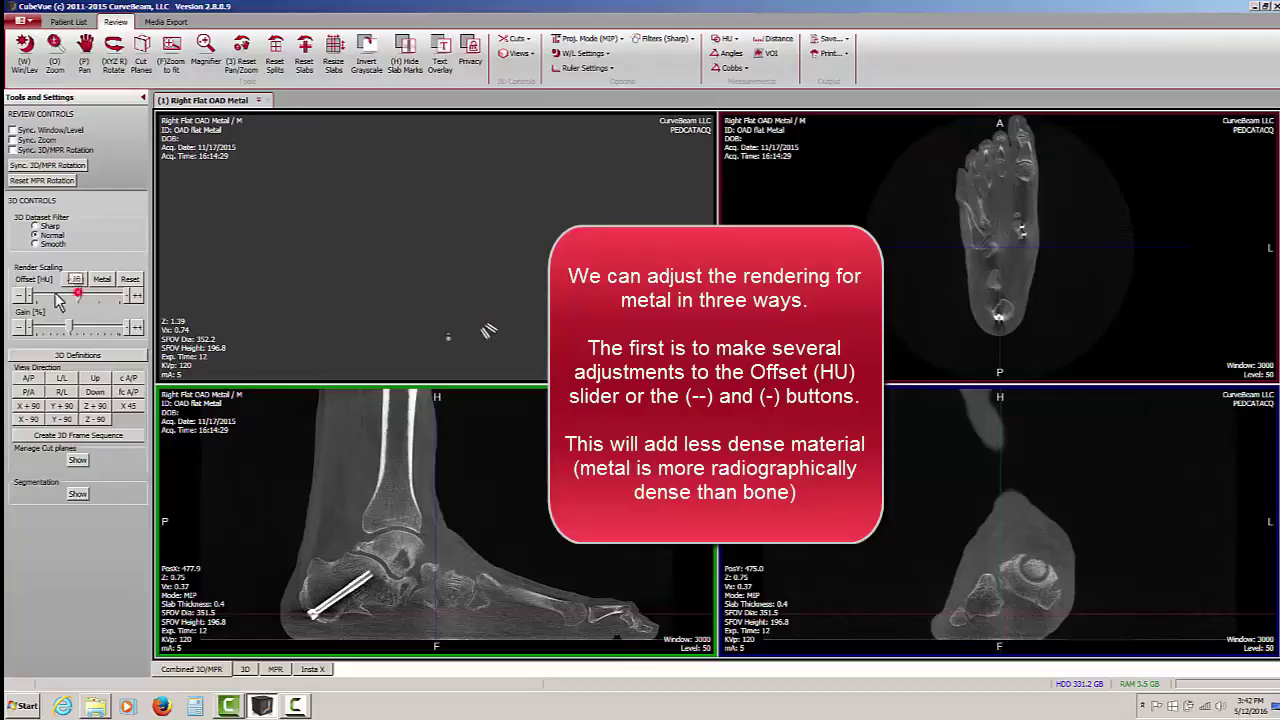
pyautogui.click(16, 297)
pyautogui.click(18, 297)
pyautogui.click(18, 297)
pyautogui.click(18, 297)
pyautogui.click(18, 297)
pyautogui.click(18, 297)
pyautogui.click(18, 297)
pyautogui.click(18, 297)
pyautogui.click(18, 297)
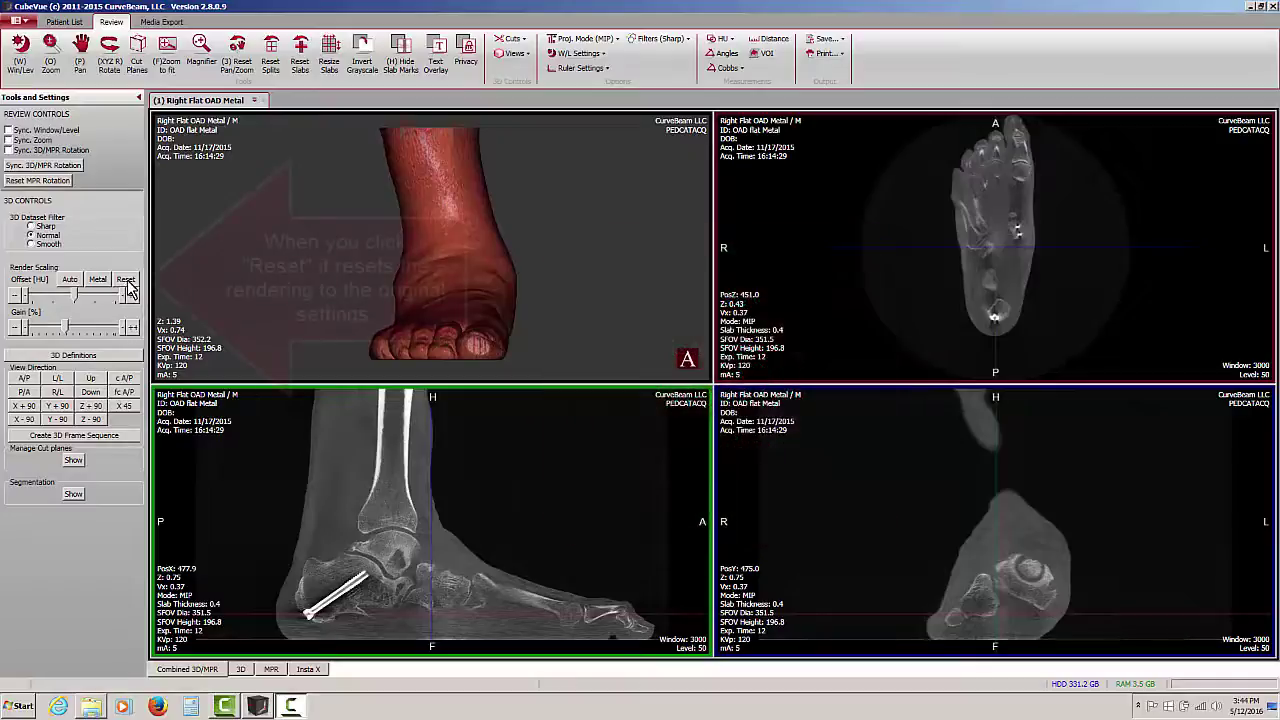
pyautogui.click(128, 280)
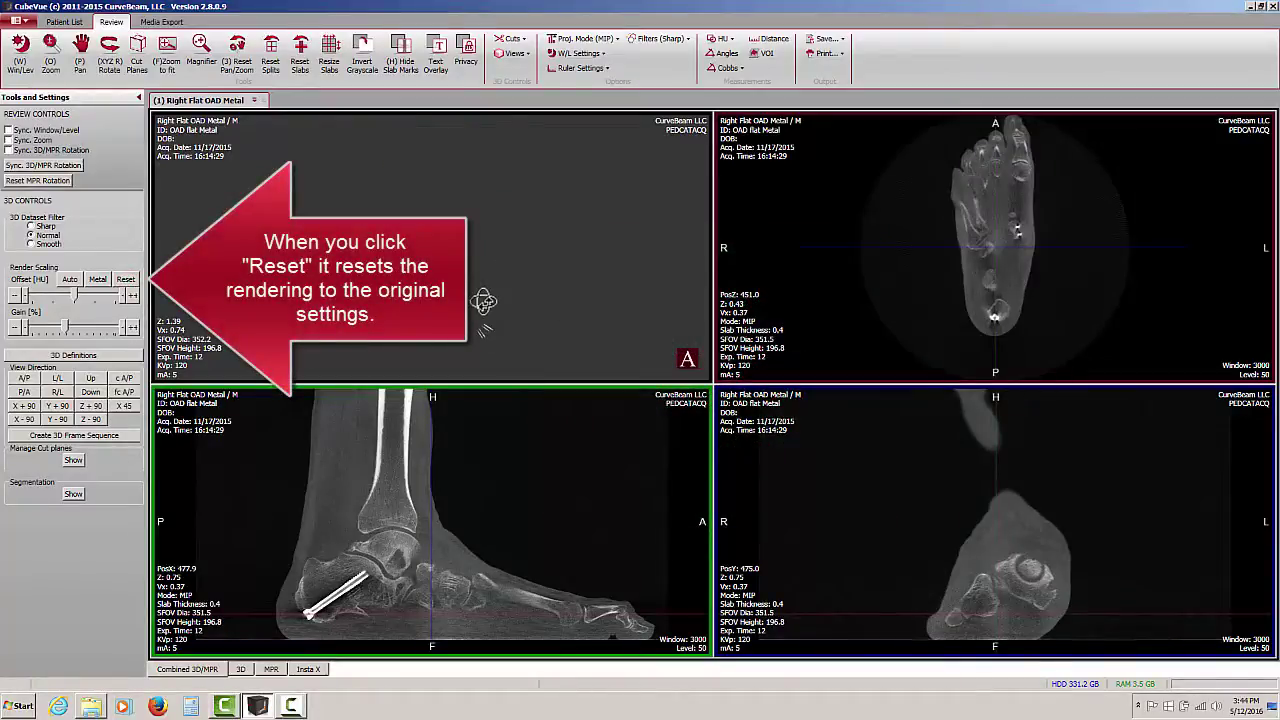
# Step: Try the Metal threshold and a higher offset, reset, then apply the Auto threshold
pyautogui.click(97, 280)
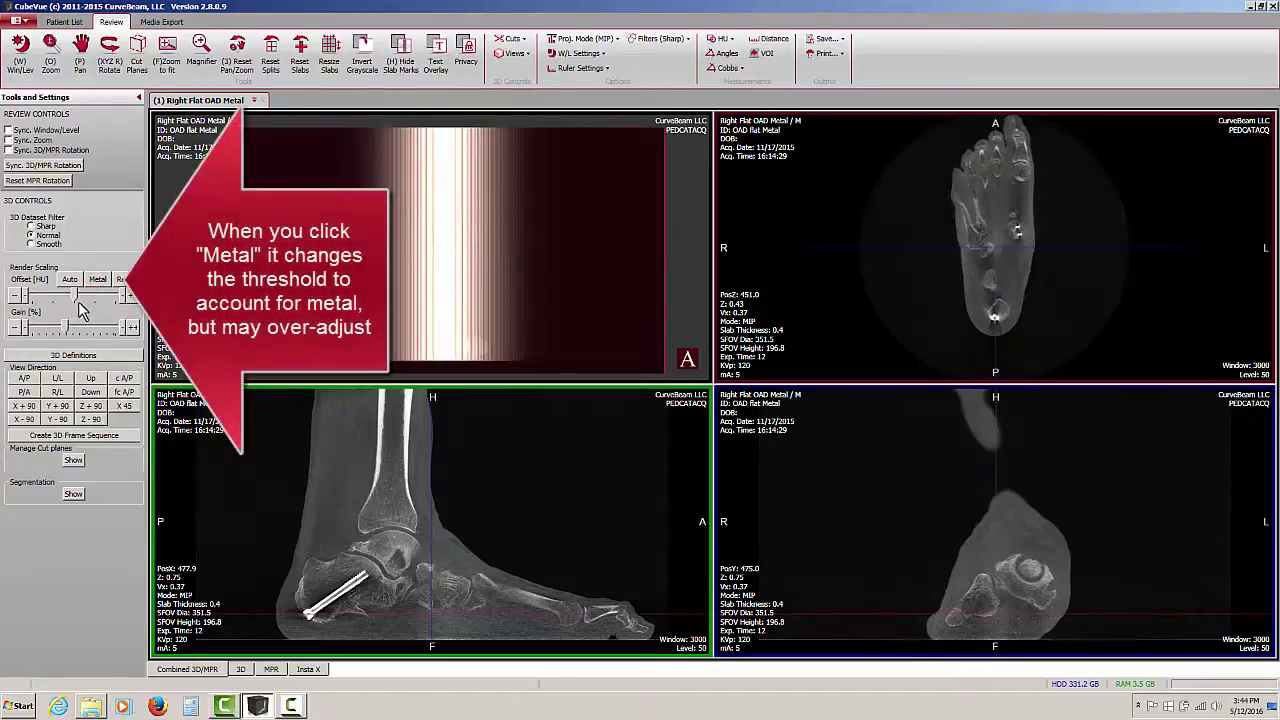
pyautogui.moveTo(78, 302)
pyautogui.mouseDown()
pyautogui.moveTo(60, 302)
pyautogui.moveTo(135, 305)
pyautogui.mouseUp()
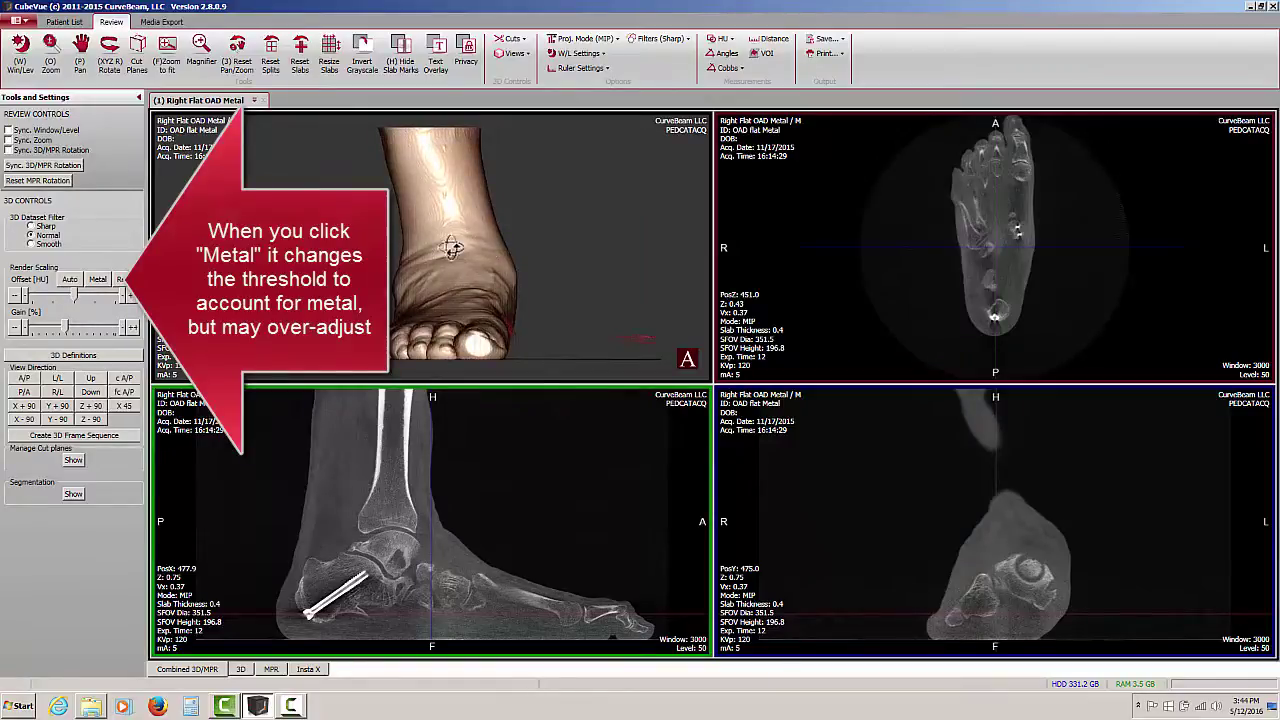
pyautogui.click(126, 280)
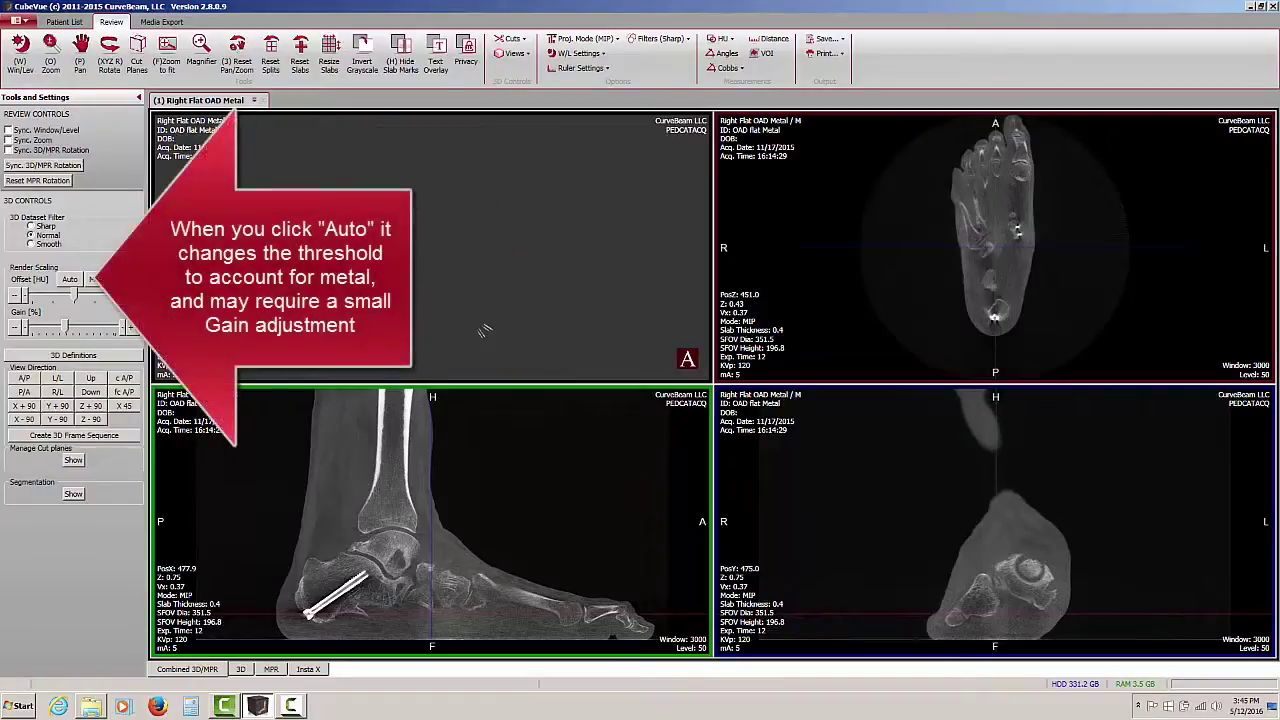
pyautogui.click(70, 280)
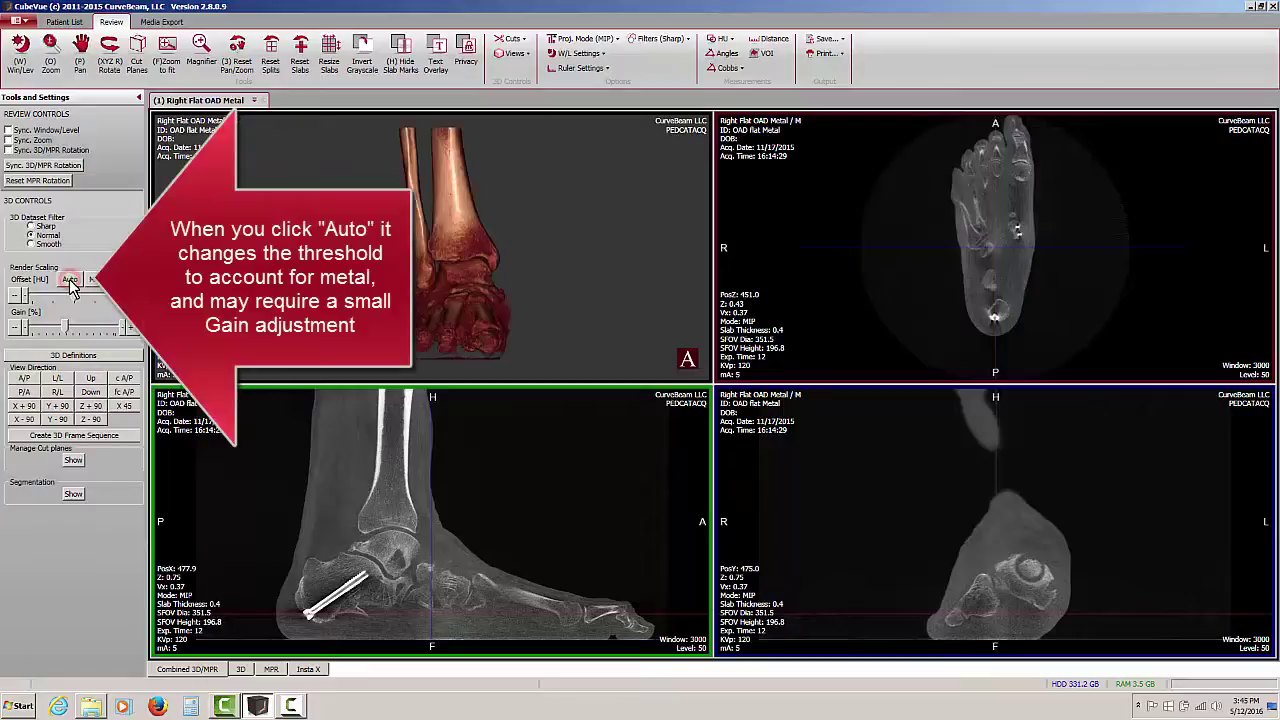
pyautogui.moveTo(551, 317); pyautogui.dragTo(476, 287)
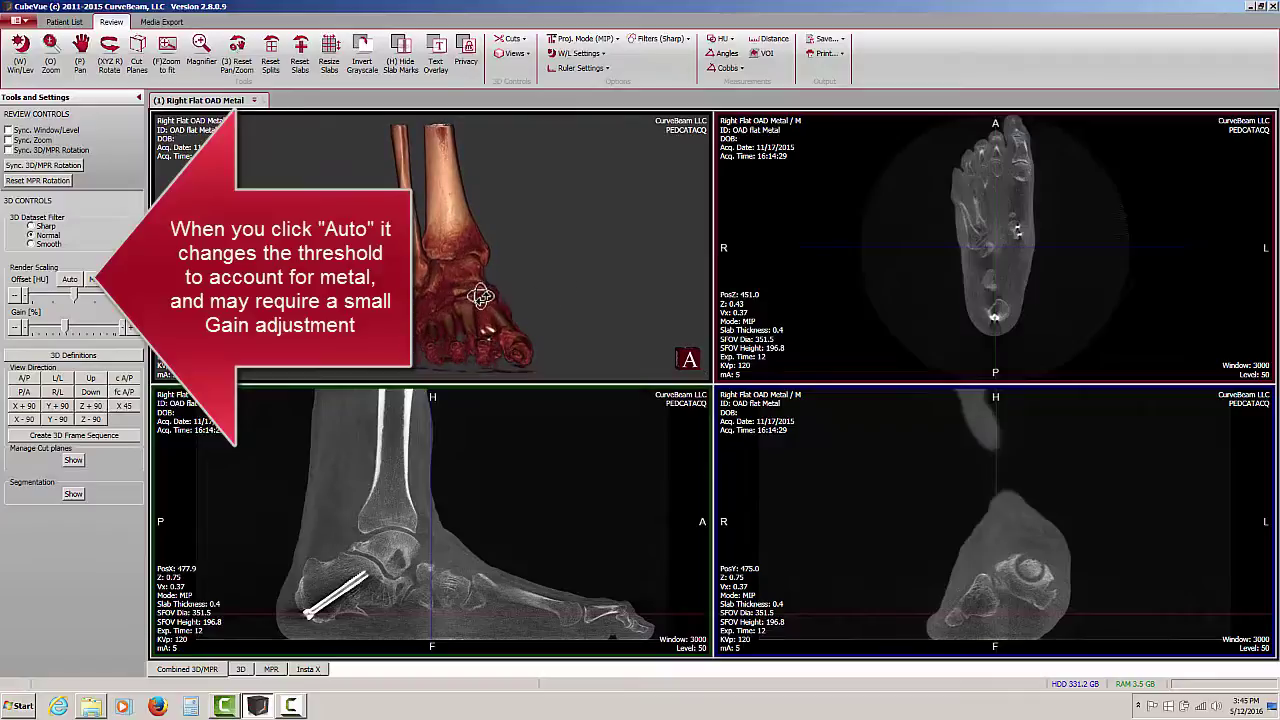
# Step: Reapply Auto, lower the offset from 112 to 96, and raise the gain to brighten bone
pyautogui.click(72, 280)
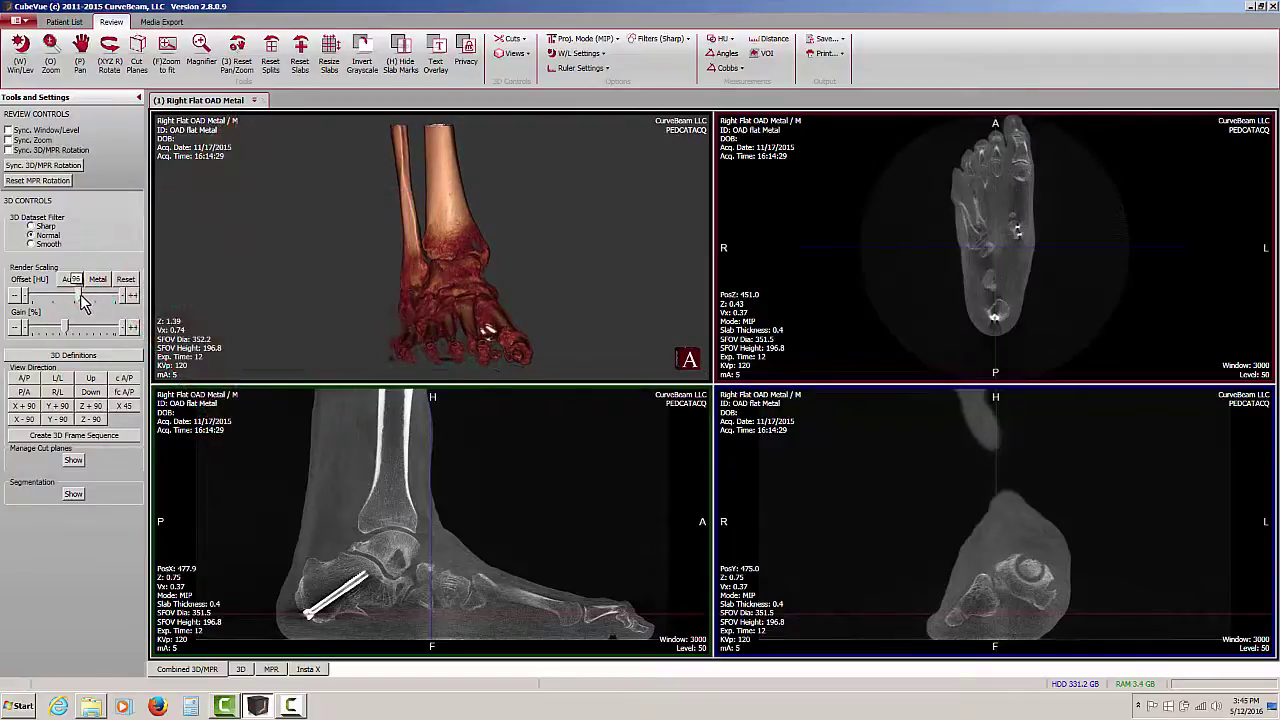
pyautogui.moveTo(84, 302); pyautogui.dragTo(82, 307)
pyautogui.moveTo(67, 332)
pyautogui.mouseDown()
pyautogui.moveTo(40, 332)
pyautogui.moveTo(78, 336)
pyautogui.moveTo(53, 333)
pyautogui.moveTo(65, 332)
pyautogui.mouseUp()
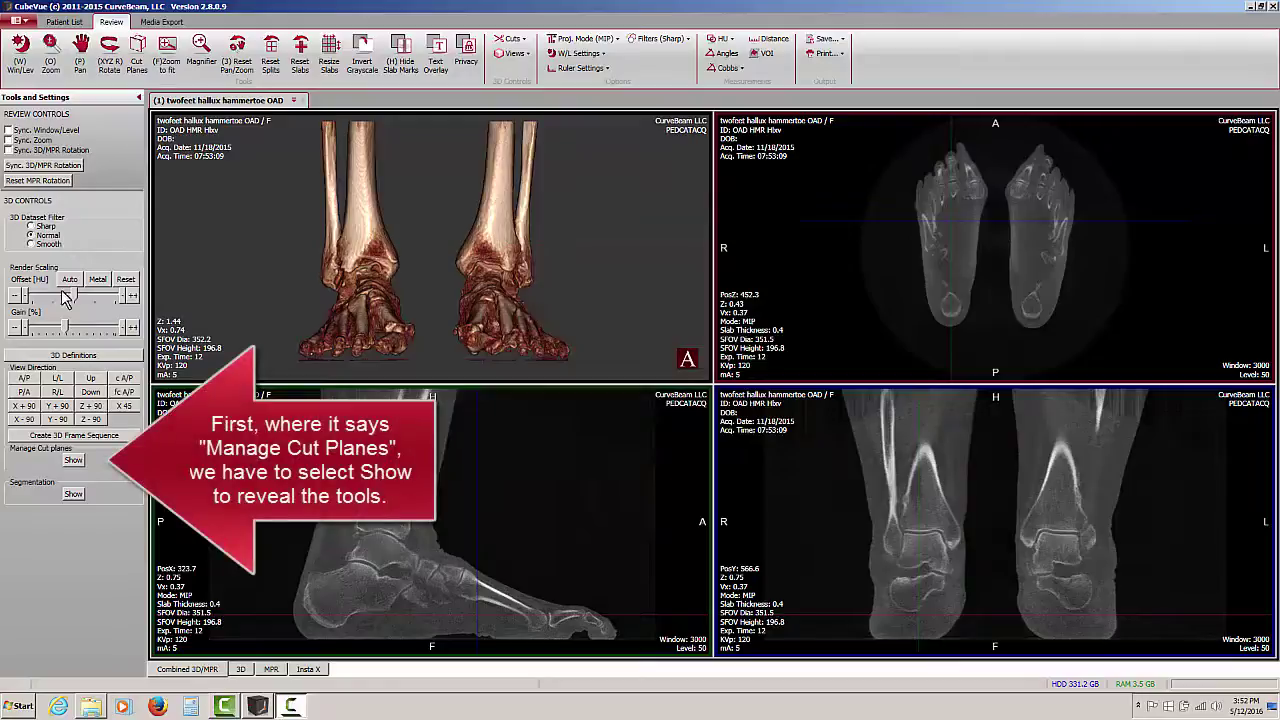
# Step: Show the Manage Cut planes controls in the Tools and Settings panel
pyautogui.click(73, 461)
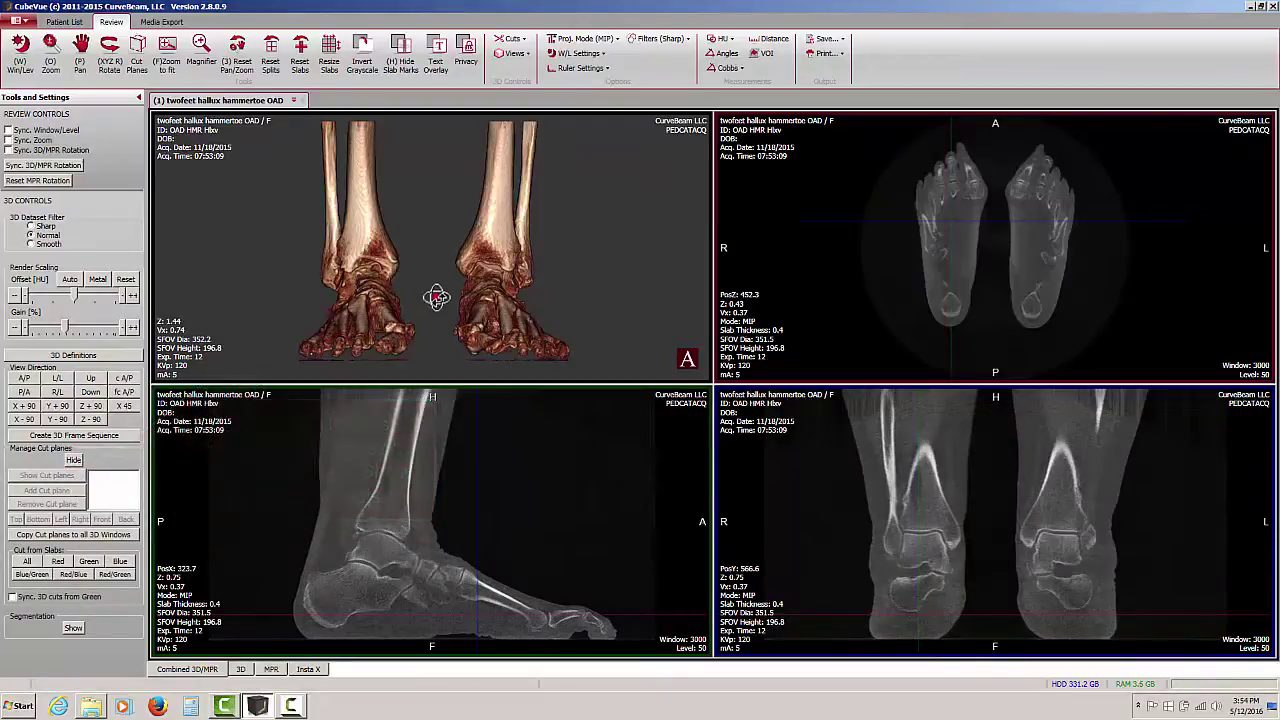
# Step: Expand the 3D pane full window, zoom out, and enable Cut Planes on the rotated feet
pyautogui.doubleClick(437, 297)
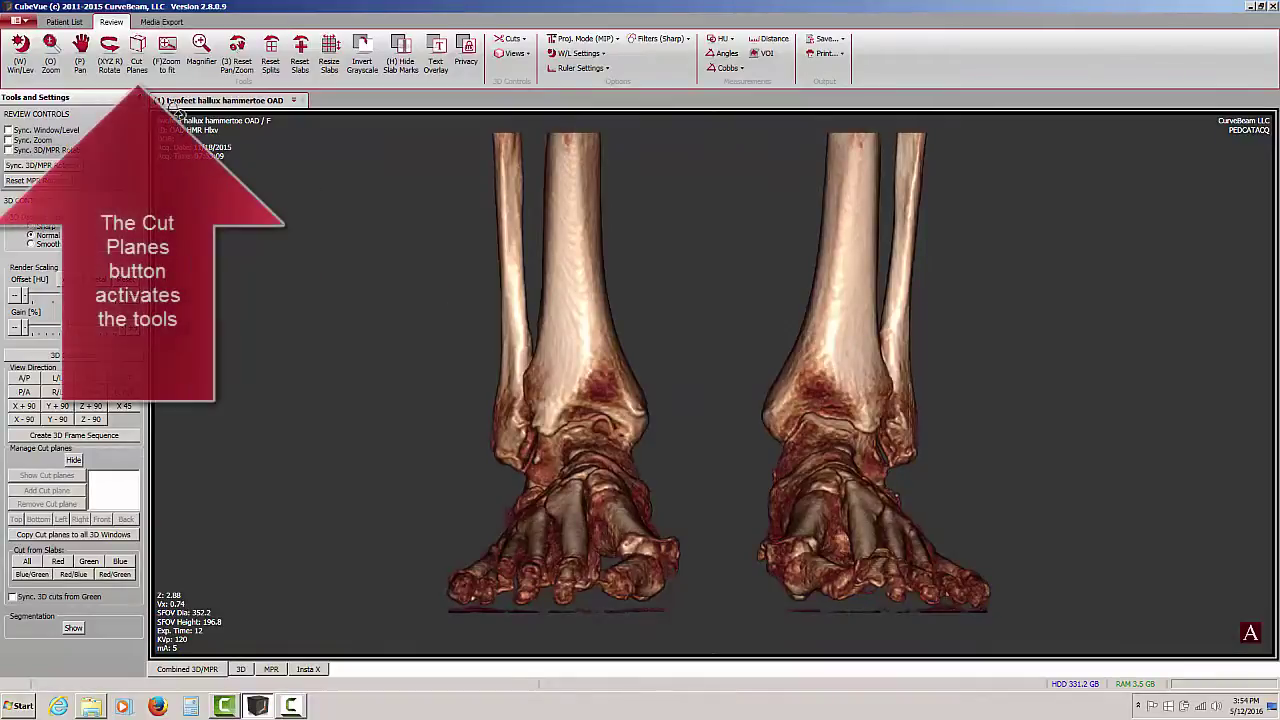
pyautogui.click(137, 58)
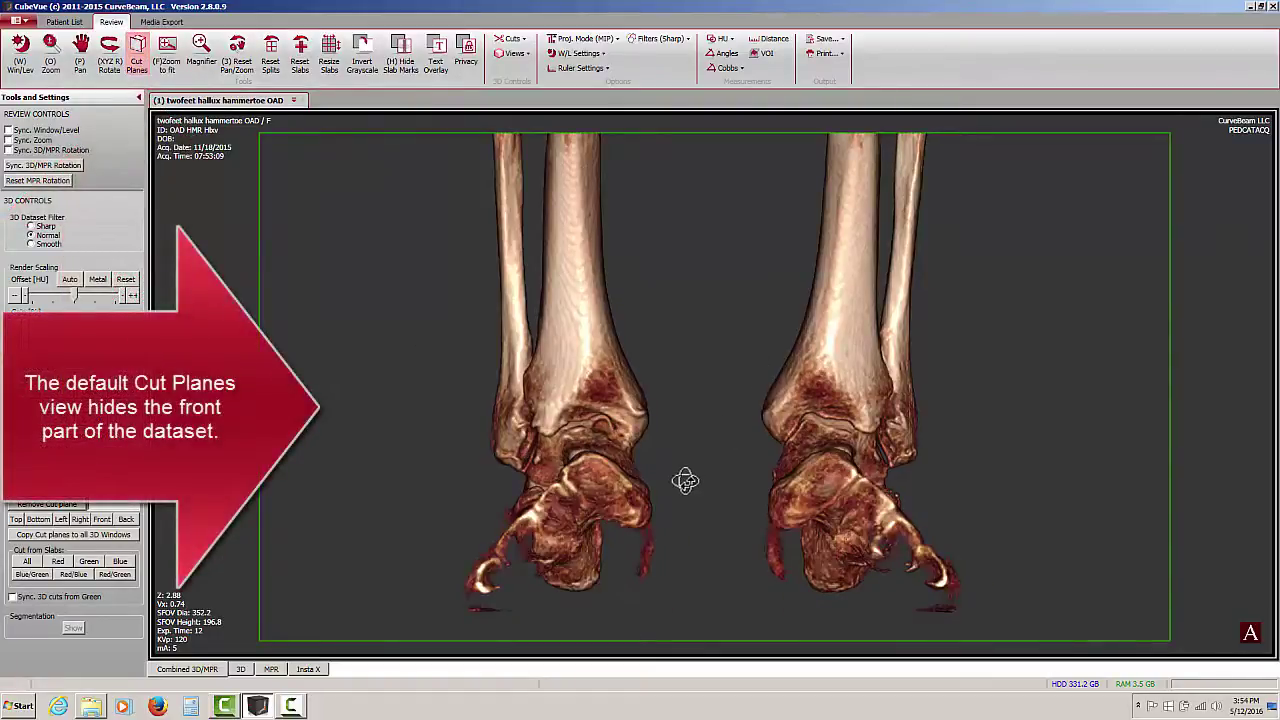
pyautogui.click(50, 60)
pyautogui.moveTo(683, 257); pyautogui.dragTo(688, 311)
pyautogui.click(137, 57)
pyautogui.moveTo(474, 429); pyautogui.dragTo(854, 277)
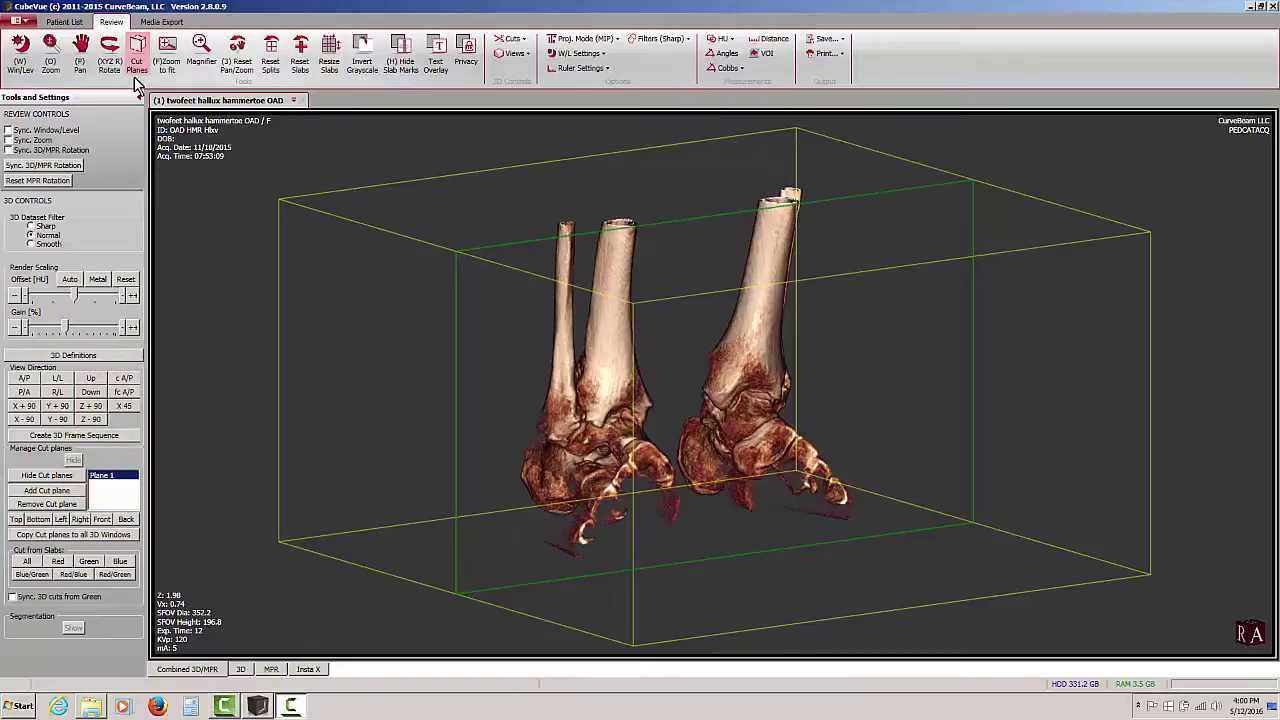
pyautogui.click(137, 60)
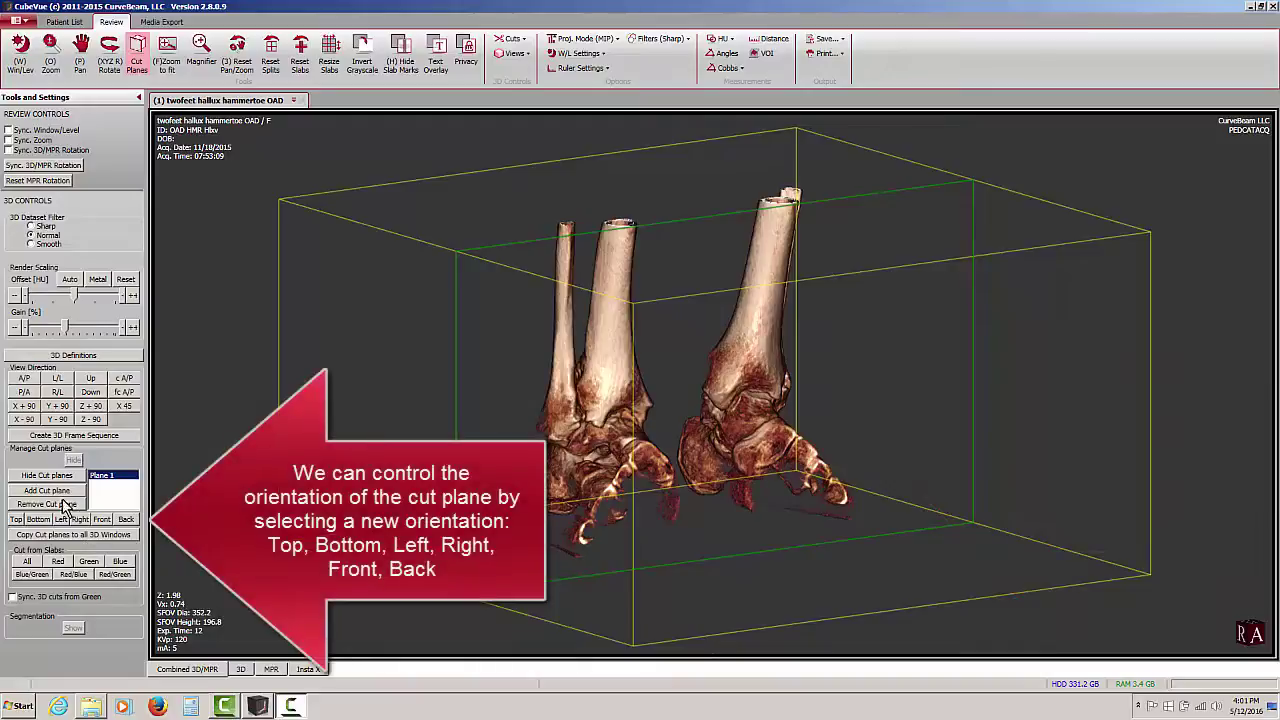
# Step: Try the Top, Bottom, Left, Right, Front and Back cuts, ending with Left to keep the right foot
pyautogui.click(16, 522)
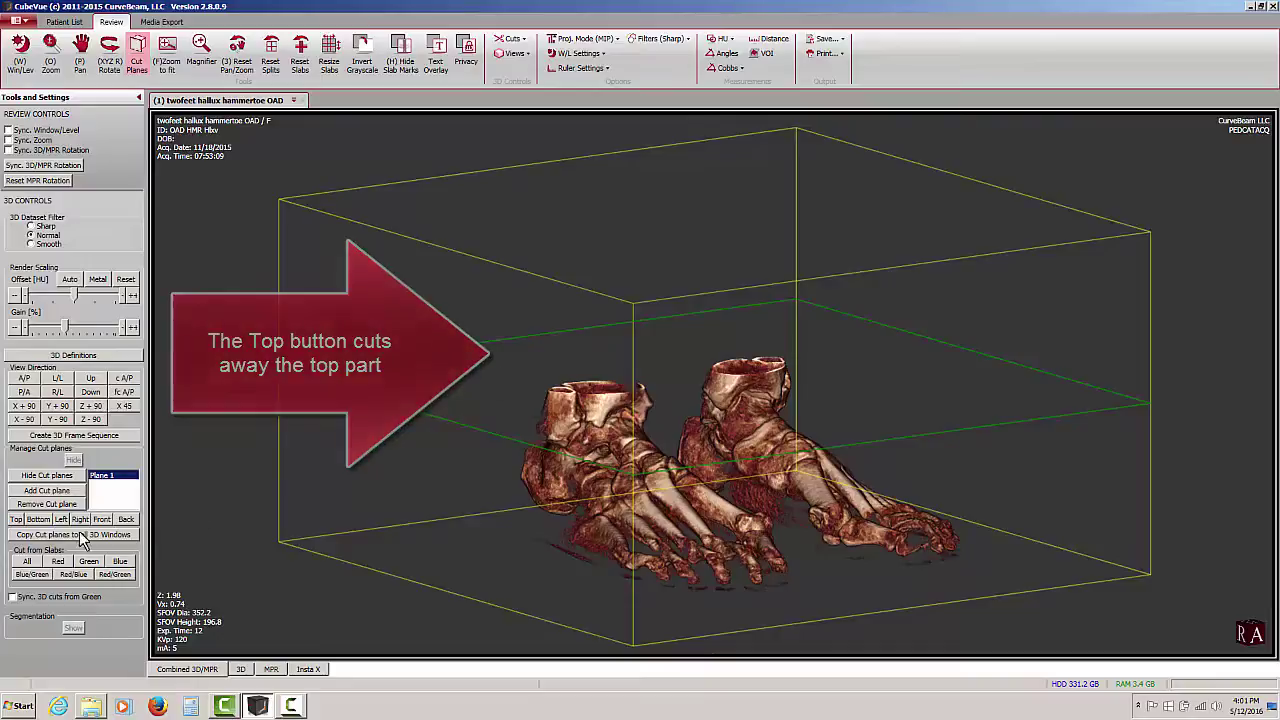
pyautogui.click(37, 519)
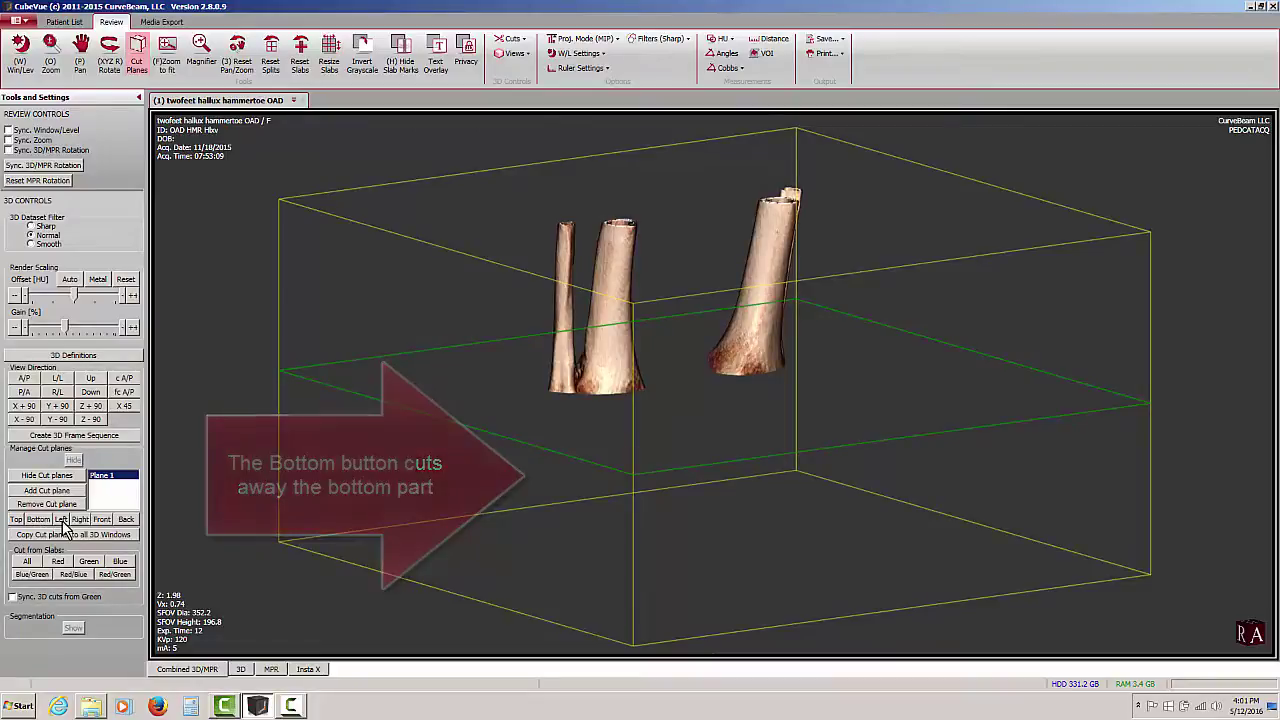
pyautogui.click(61, 519)
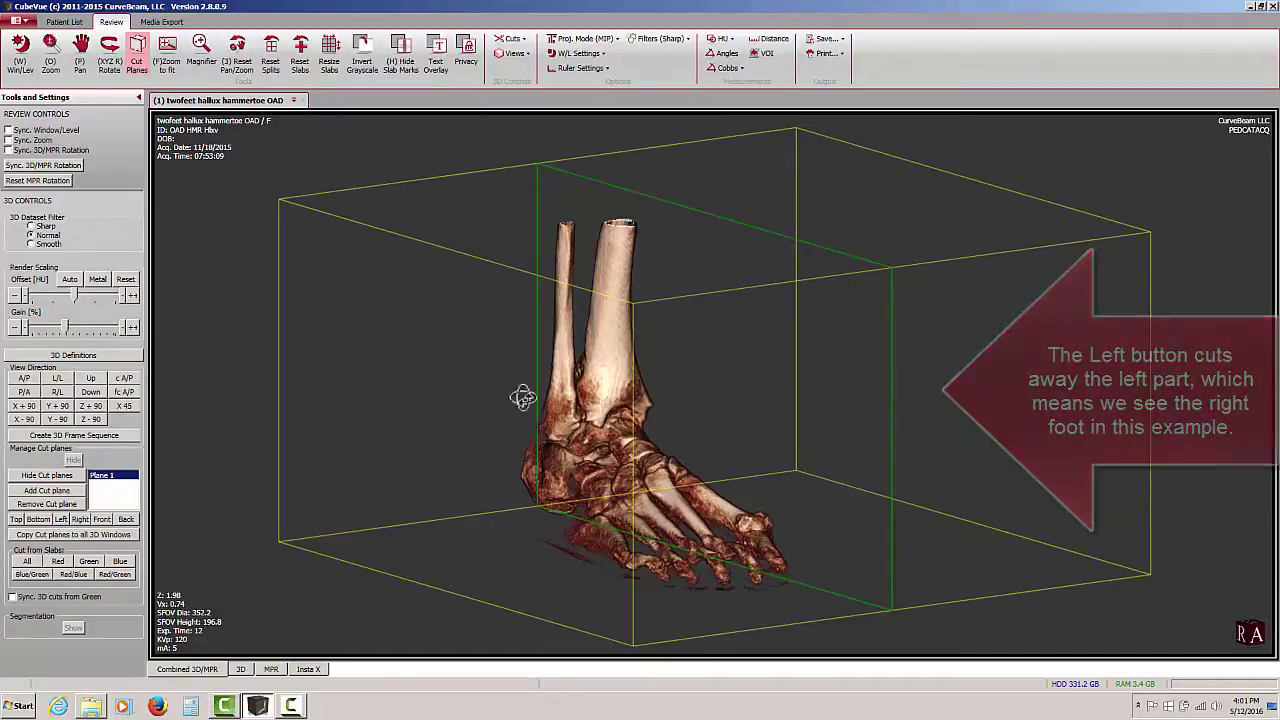
pyautogui.click(80, 520)
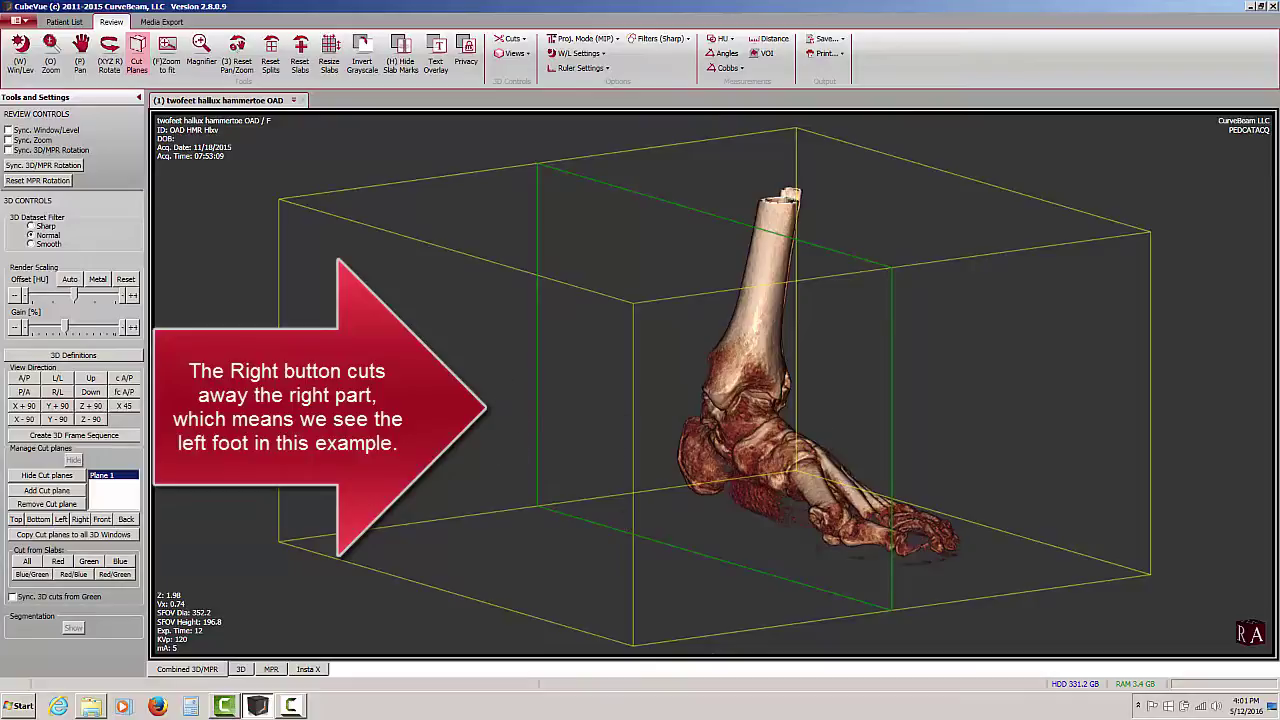
pyautogui.click(103, 519)
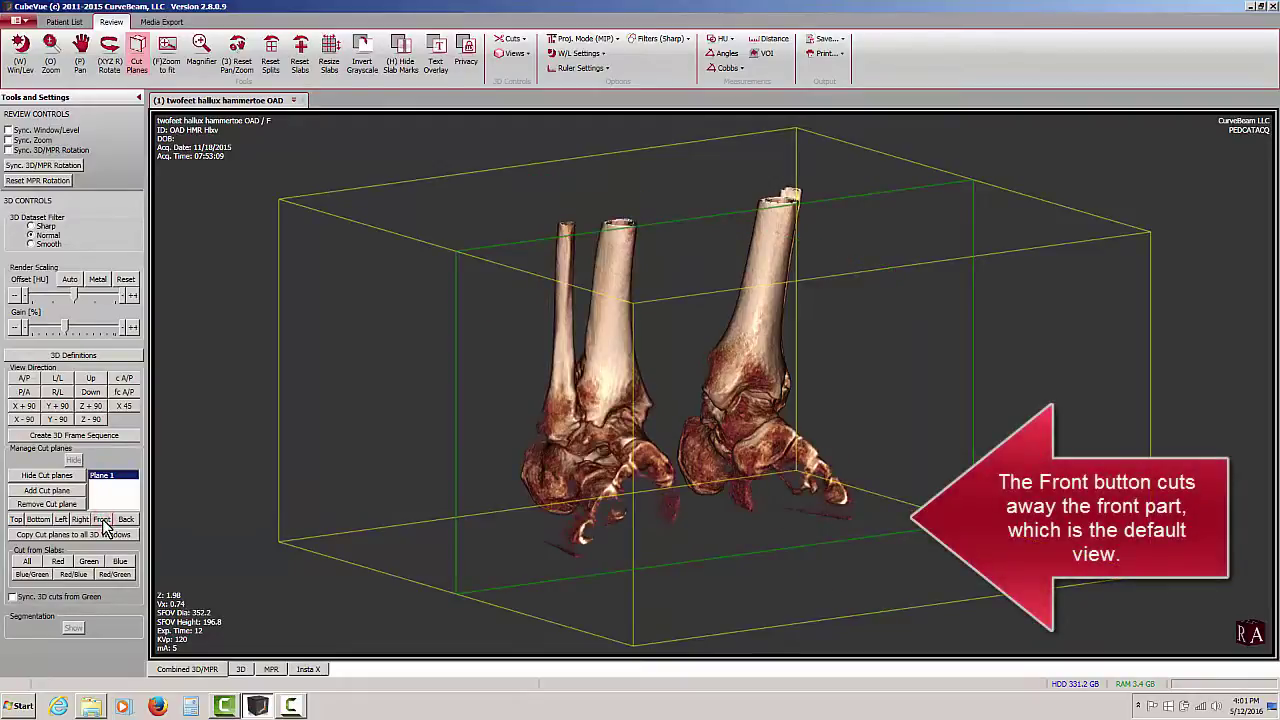
pyautogui.click(126, 519)
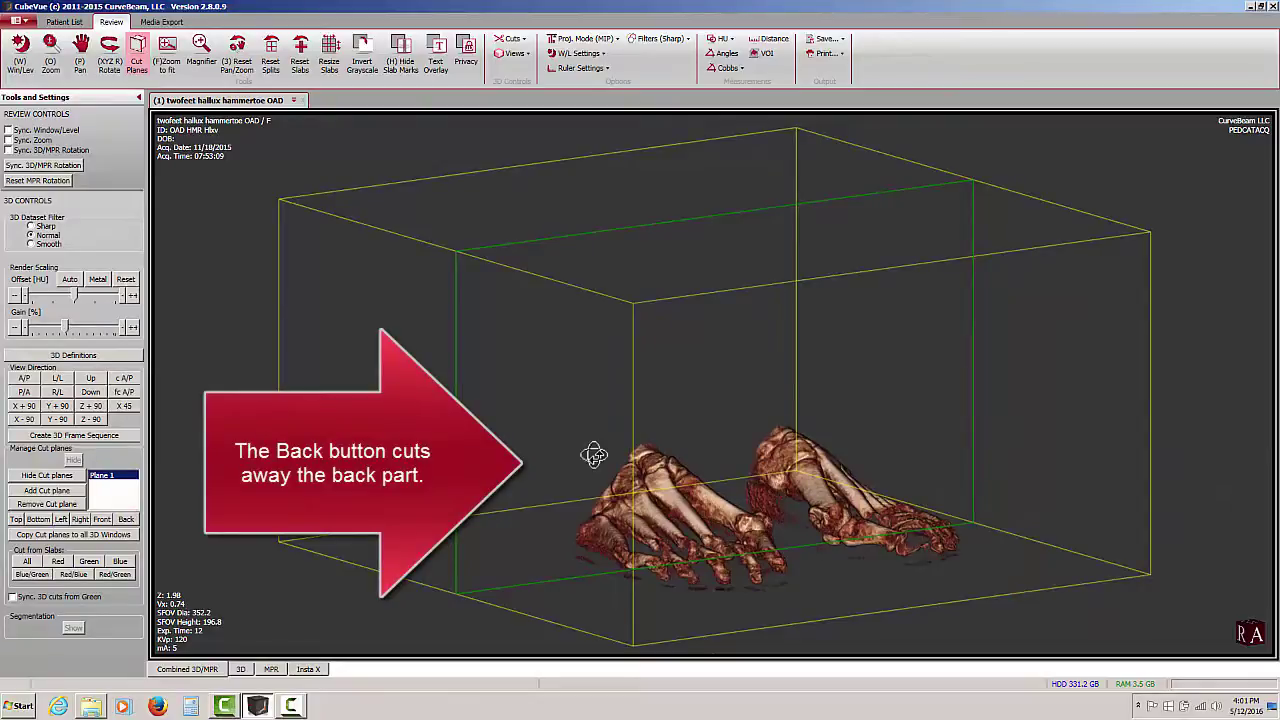
pyautogui.click(60, 520)
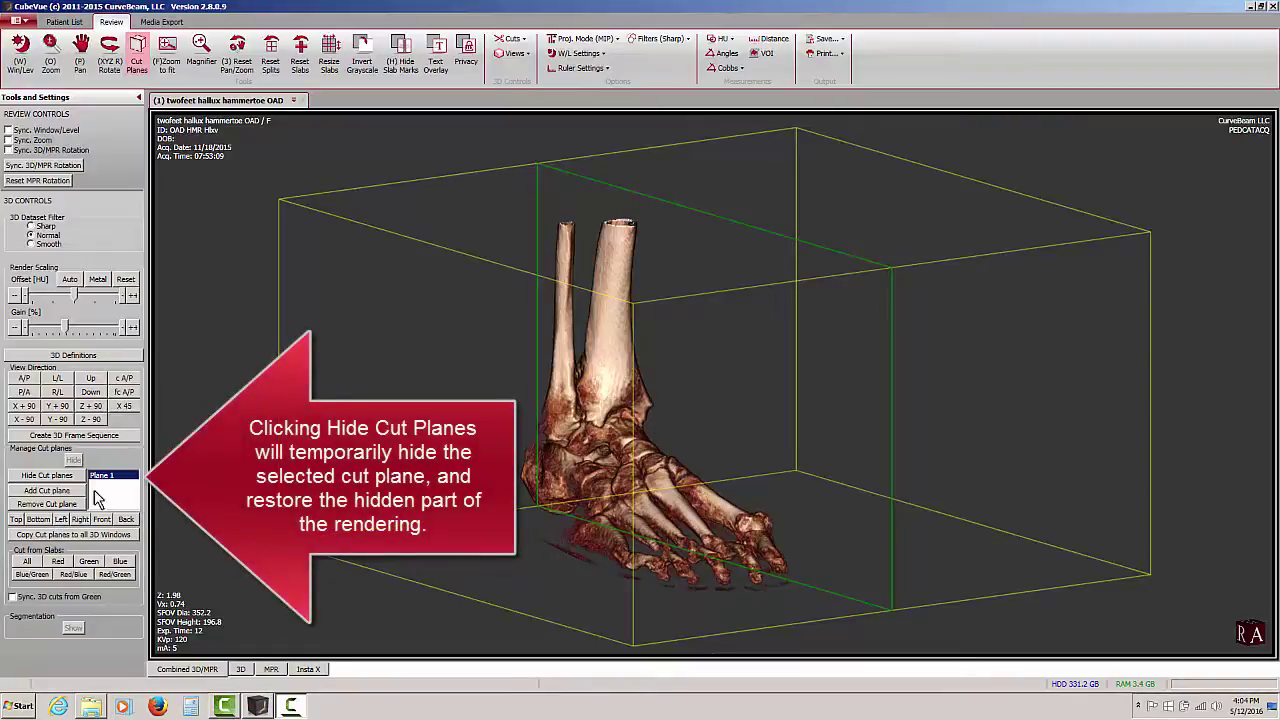
# Step: Hide and re-show the cut plane, delete Plane 1, and rotate both feet to a front view
pyautogui.click(44, 476)
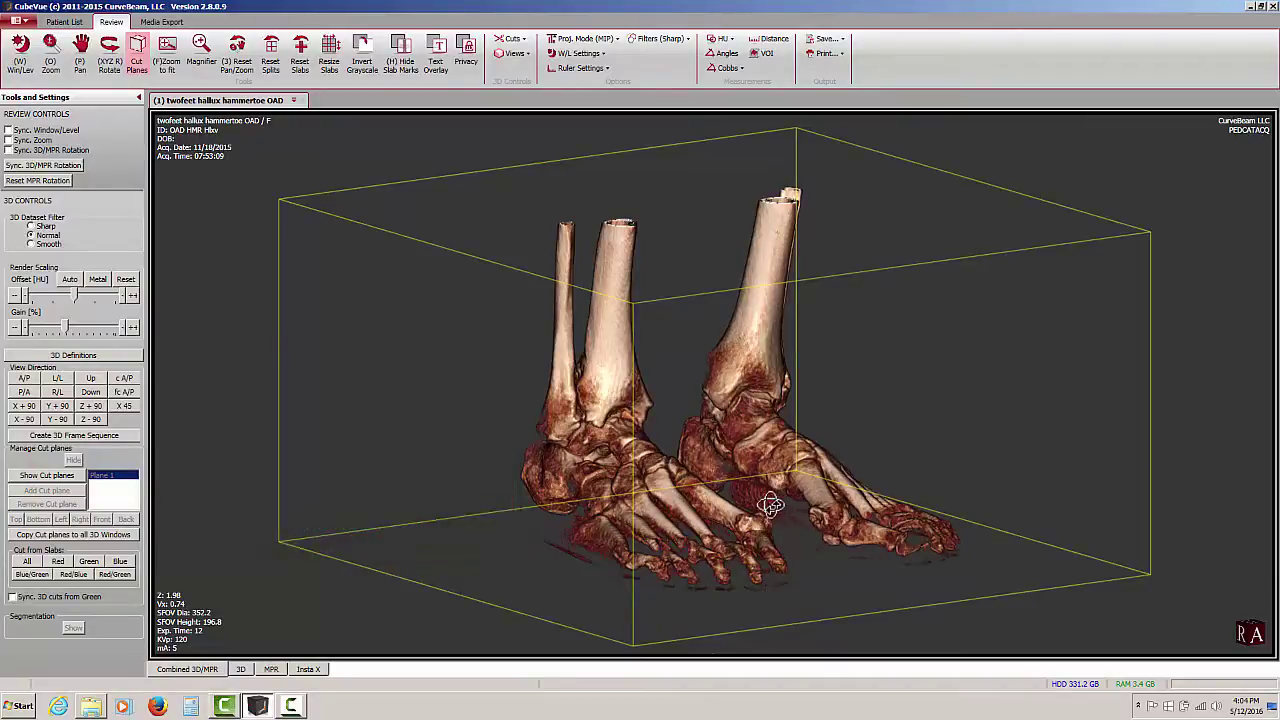
pyautogui.click(33, 476)
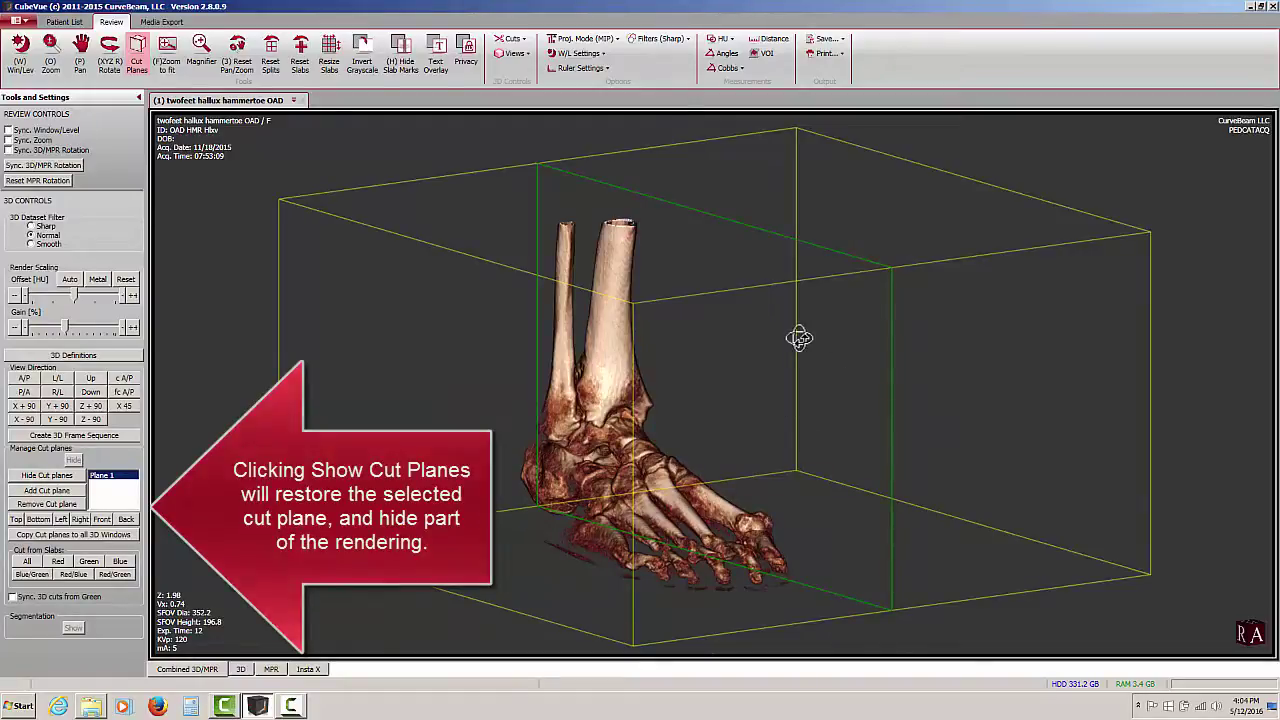
pyautogui.click(42, 505)
pyautogui.moveTo(1031, 480); pyautogui.dragTo(993, 480)
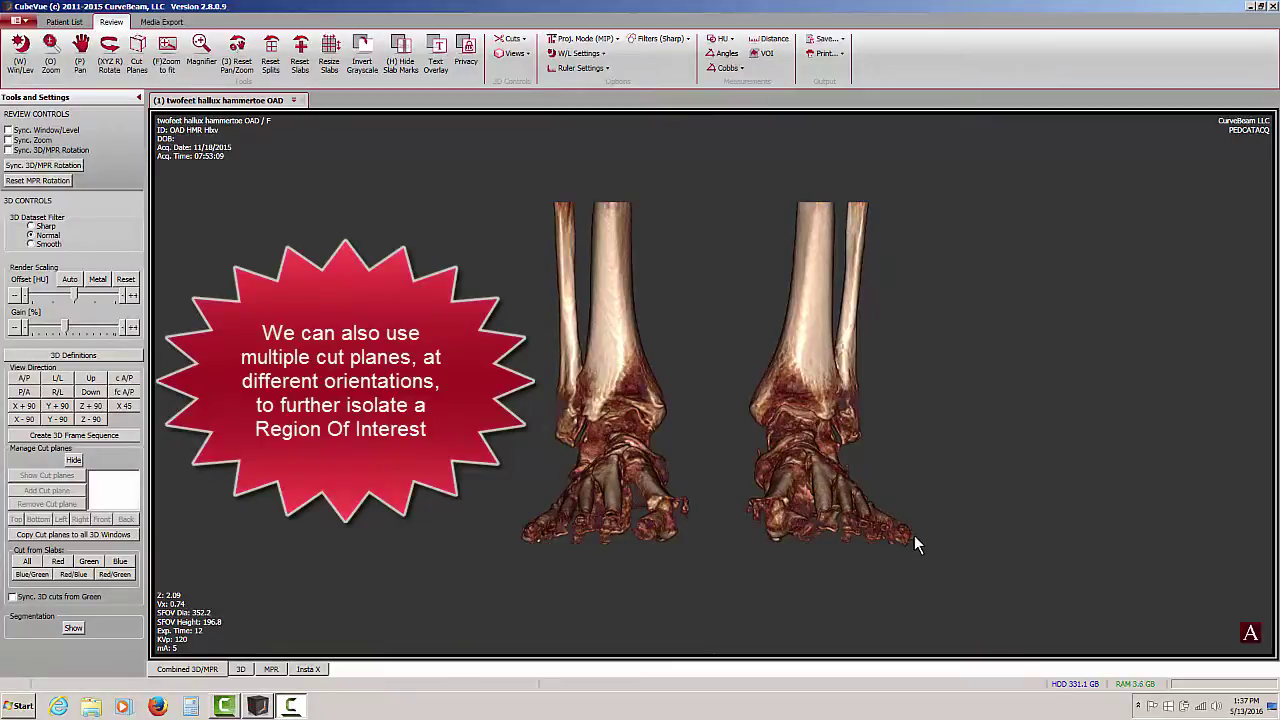
# Step: Turn cut planes back on, rotate to an oblique view, cut from the Left, and add Plane 2
pyautogui.click(137, 52)
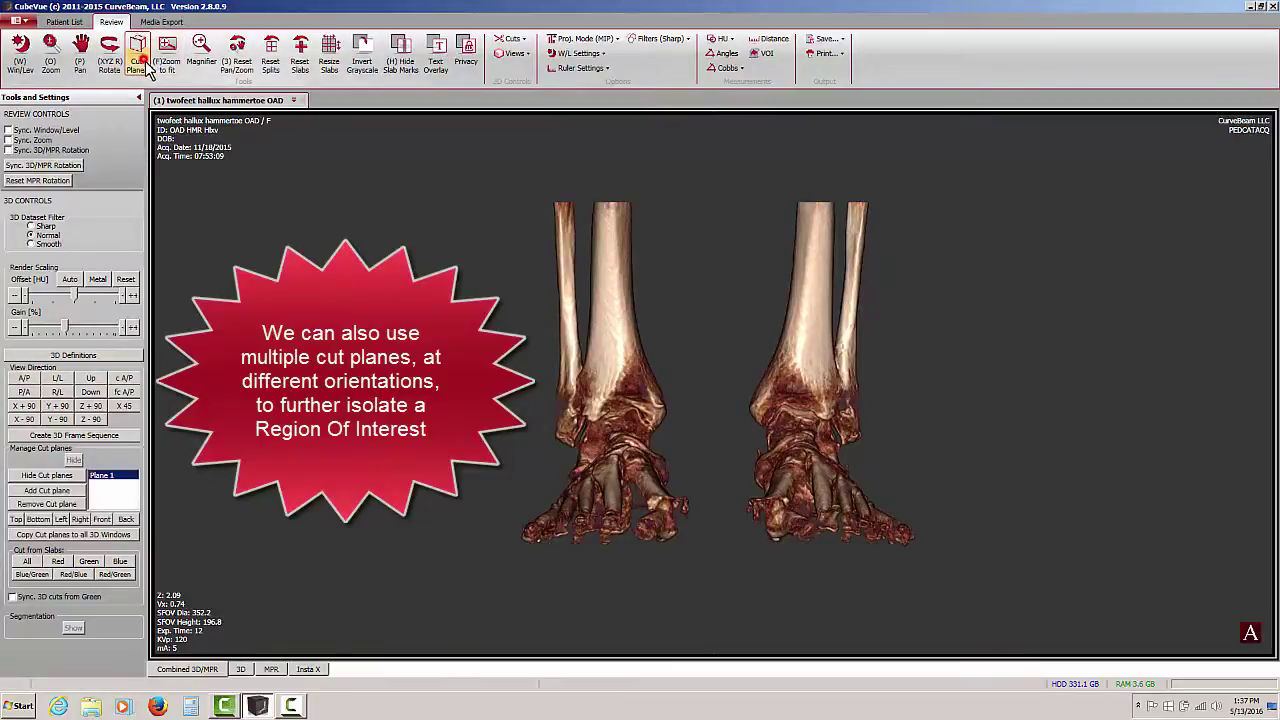
pyautogui.moveTo(260, 418); pyautogui.dragTo(357, 418)
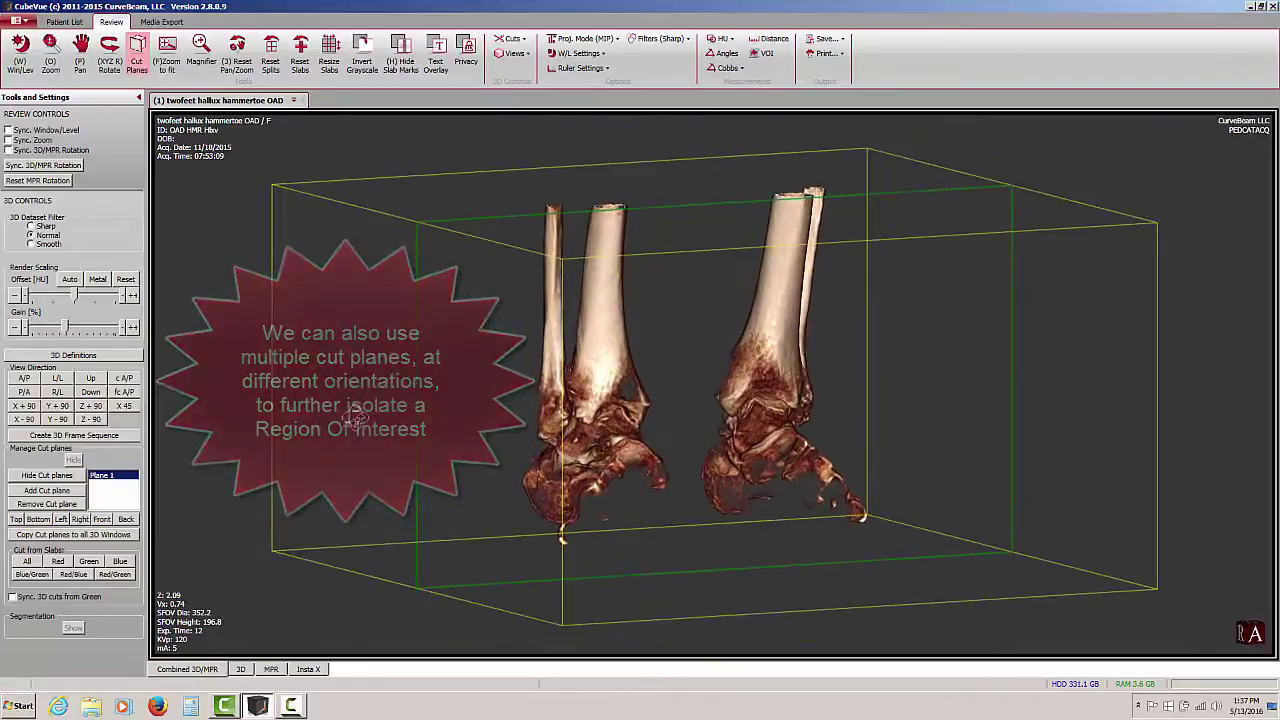
pyautogui.click(61, 519)
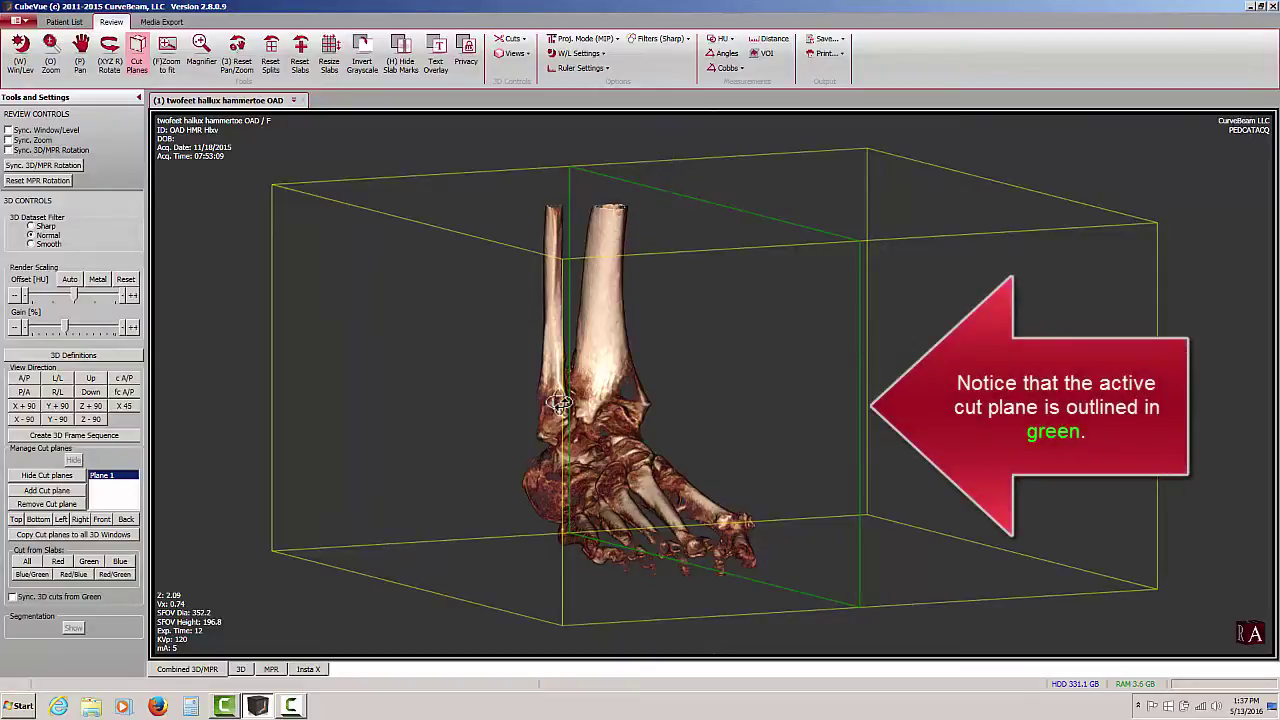
pyautogui.click(45, 491)
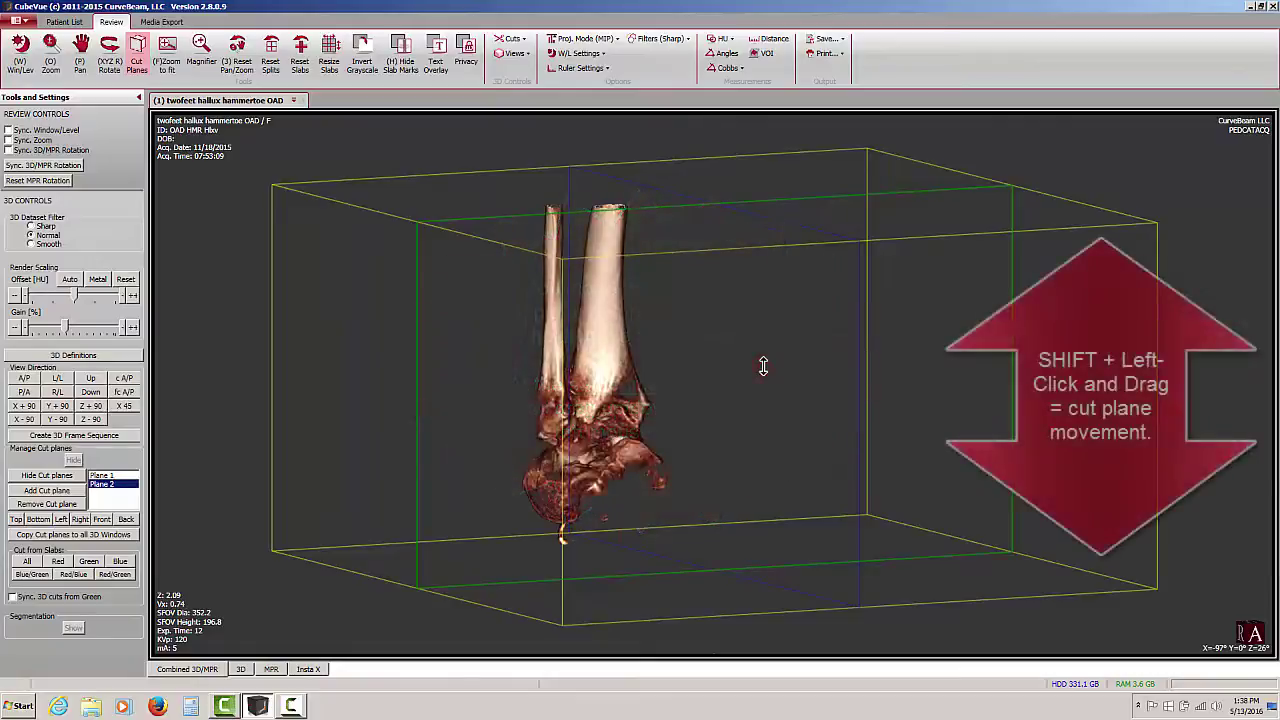
# Step: Shift Plane 2 across the foot, then make Plane 1 active and slide it left
pyautogui.keyDown('shift'); pyautogui.moveTo(763, 366); pyautogui.dragTo(842, 414); pyautogui.keyUp('shift')
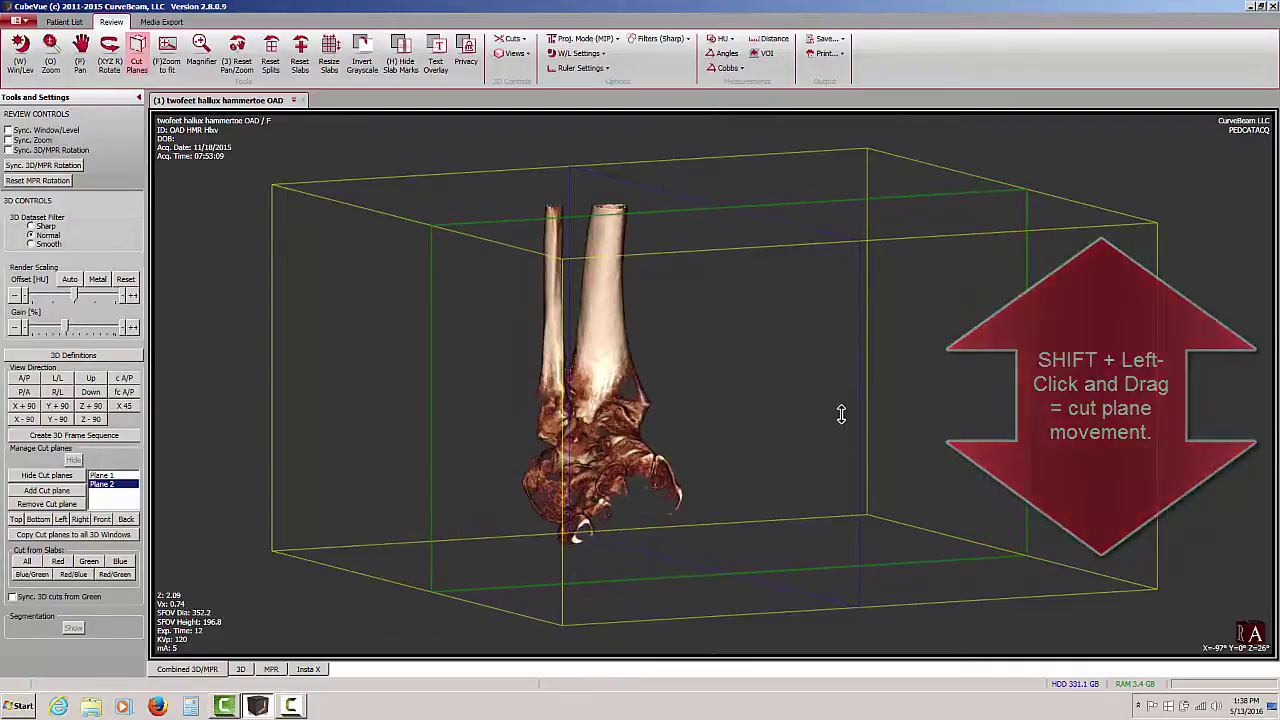
pyautogui.click(112, 475)
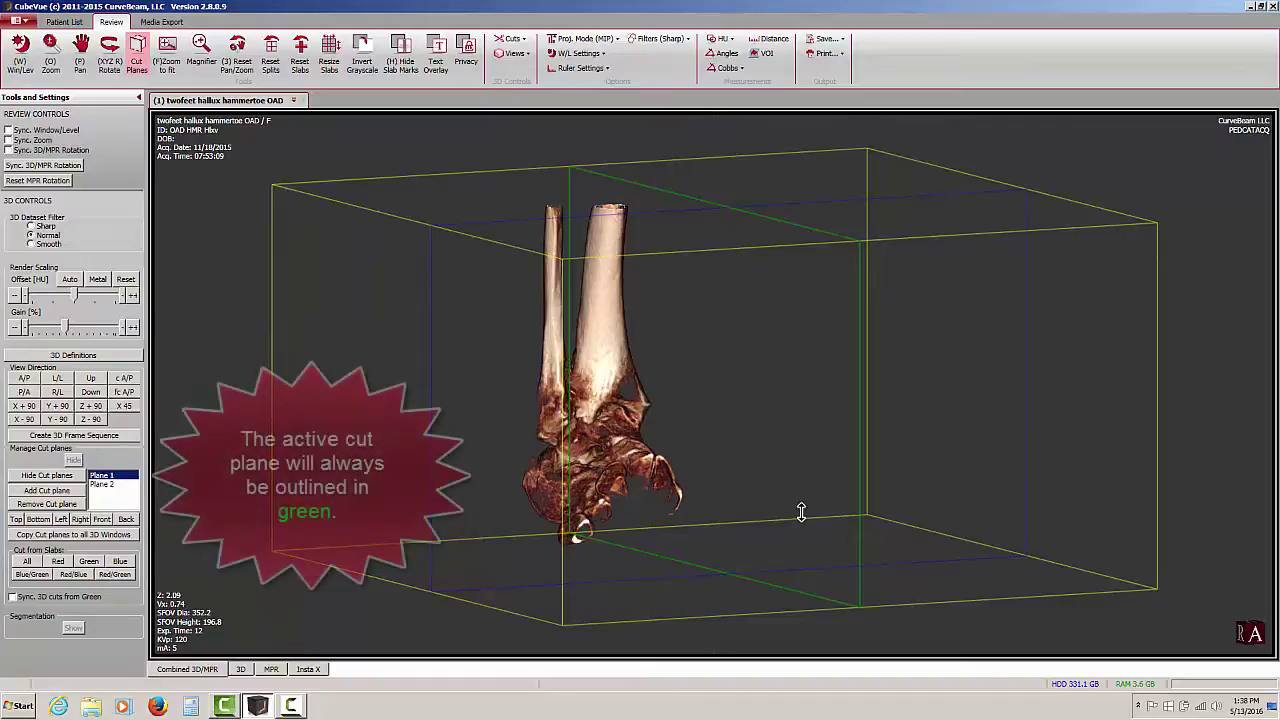
pyautogui.keyDown('shift'); pyautogui.moveTo(800, 514); pyautogui.dragTo(809, 454); pyautogui.keyUp('shift')
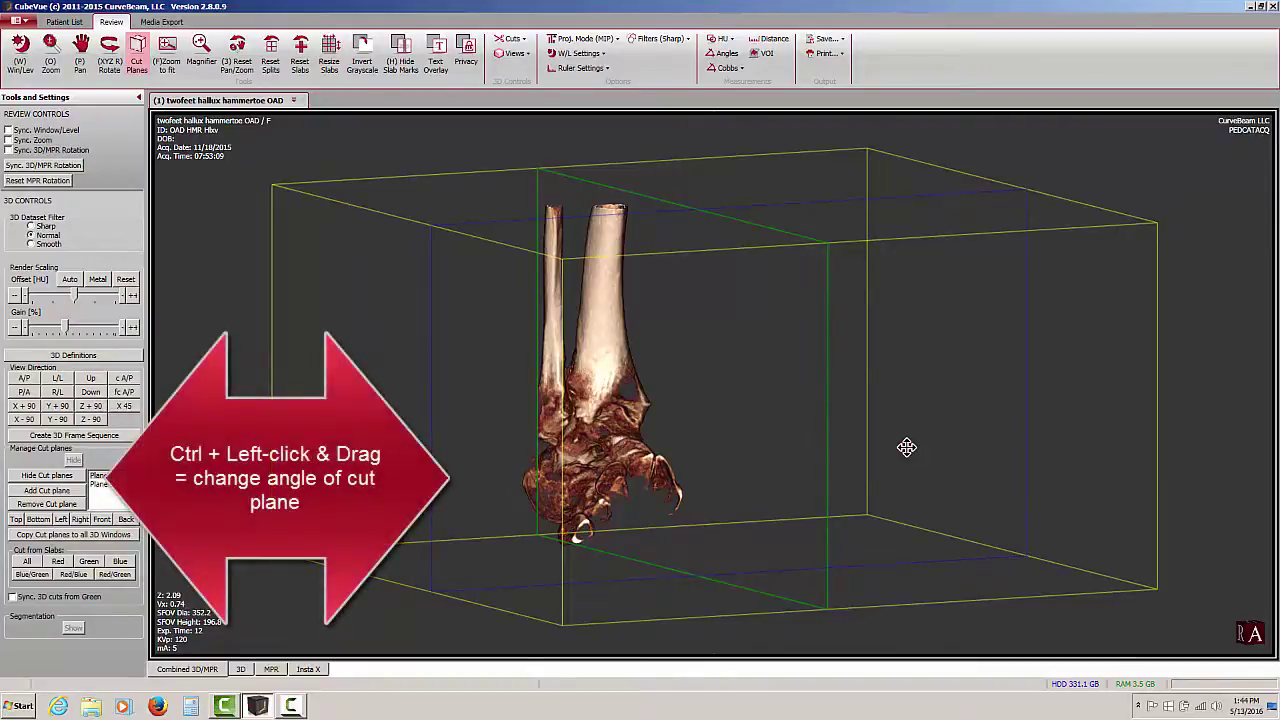
# Step: Tilt the active cut plane nearly edge-on, then sweep it across the foot at that angle
pyautogui.keyDown('ctrl'); pyautogui.moveTo(908, 440); pyautogui.dragTo(938, 292); pyautogui.keyUp('ctrl')
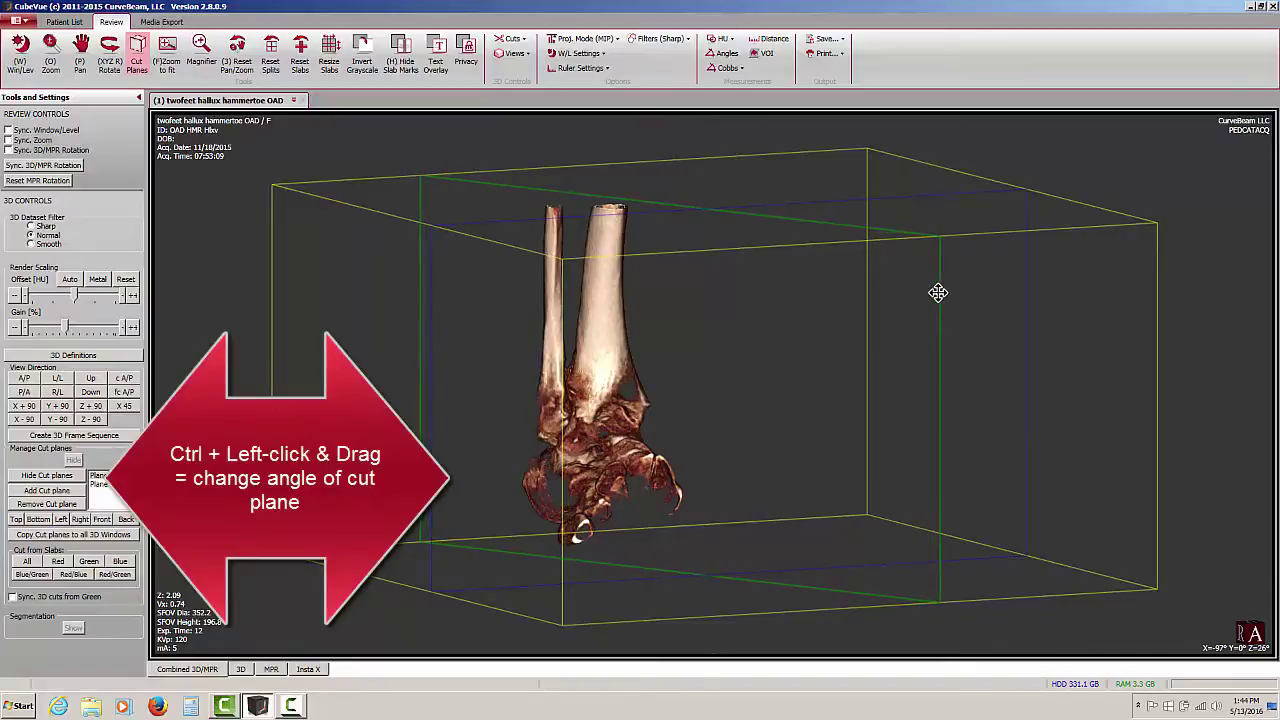
pyautogui.keyDown('ctrl'); pyautogui.moveTo(934, 390); pyautogui.dragTo(865, 634); pyautogui.keyUp('ctrl')
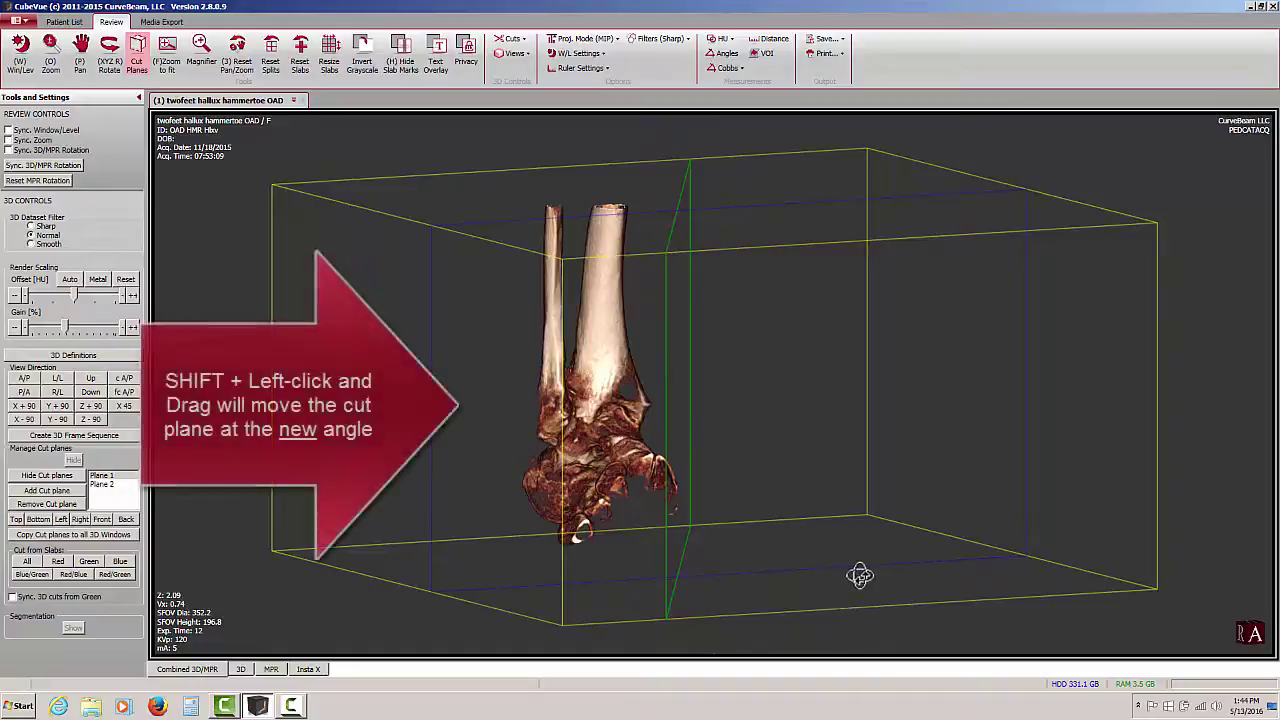
pyautogui.moveTo(877, 557)
pyautogui.keyDown('shift'); pyautogui.mouseDown()
pyautogui.moveTo(883, 383)
pyautogui.moveTo(903, 593)
pyautogui.moveTo(903, 463)
pyautogui.moveTo(883, 360)
pyautogui.moveTo(886, 586)
pyautogui.moveTo(883, 380)
pyautogui.moveTo(890, 560)
pyautogui.mouseUp(); pyautogui.keyUp('shift')
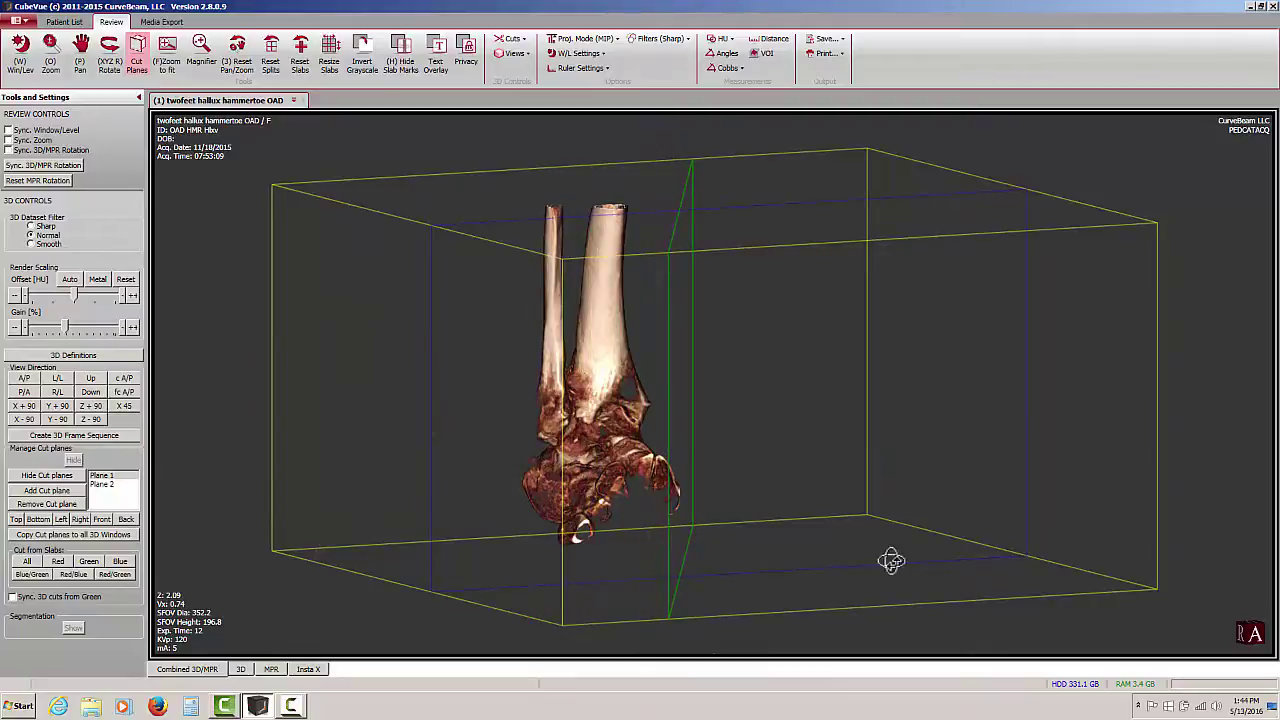
pyautogui.keyDown('shift'); pyautogui.moveTo(893, 497); pyautogui.dragTo(951, 503); pyautogui.keyUp('shift')
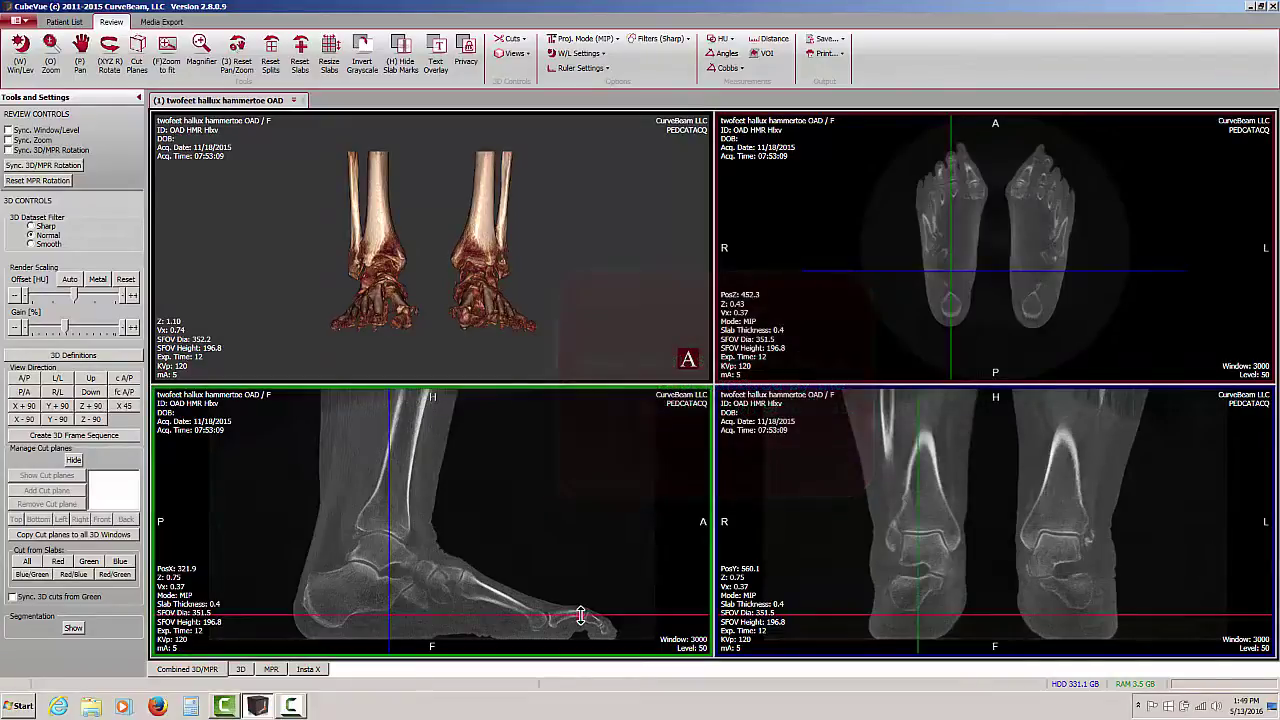
# Step: Thicken the red slab, cut the 3D rendering to it with Cut from Slabs: Red, and move the slab up
pyautogui.moveTo(586, 608); pyautogui.dragTo(588, 573)
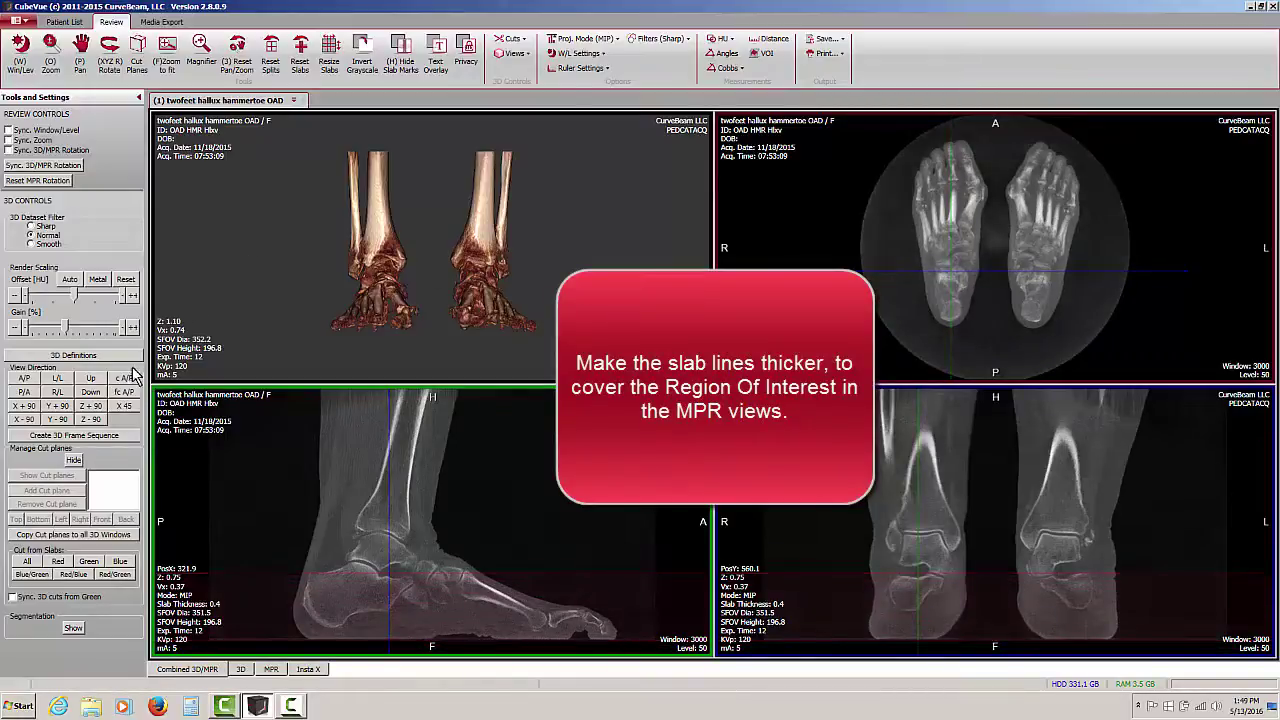
pyautogui.click(57, 563)
pyautogui.moveTo(465, 313); pyautogui.dragTo(474, 345)
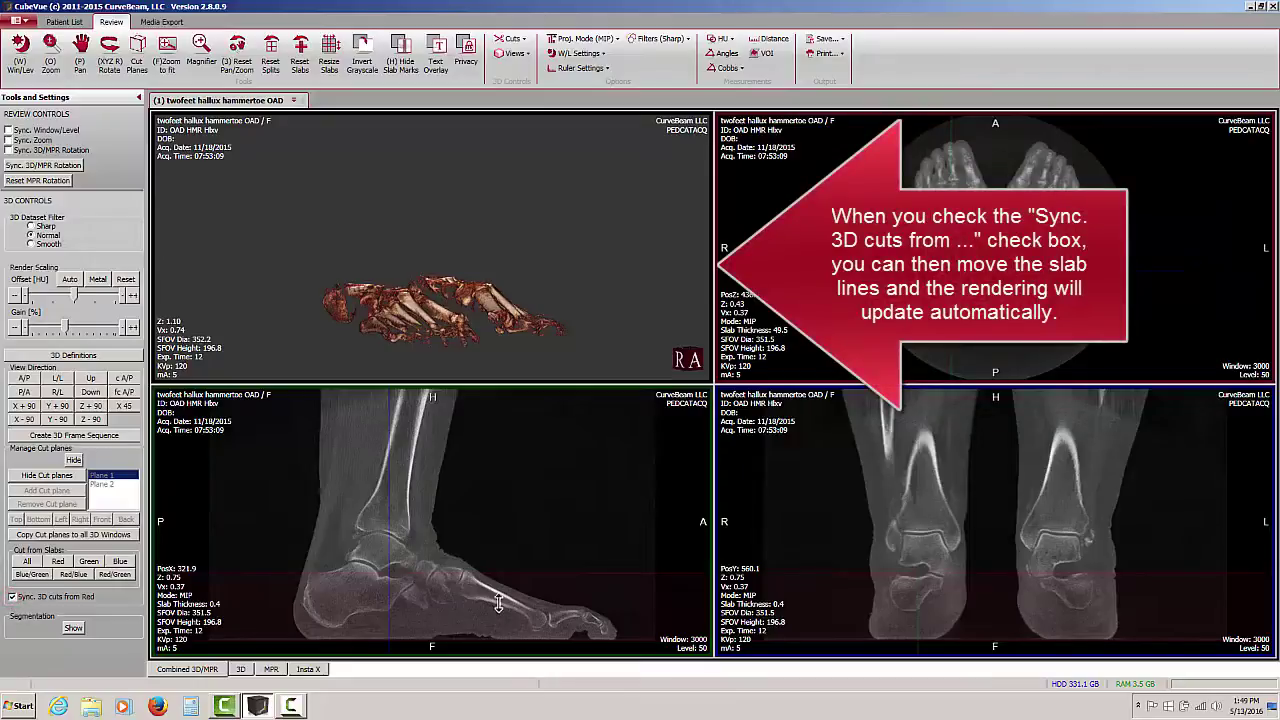
pyautogui.moveTo(510, 573)
pyautogui.mouseDown()
pyautogui.moveTo(520, 520)
pyautogui.moveTo(517, 570)
pyautogui.mouseUp()
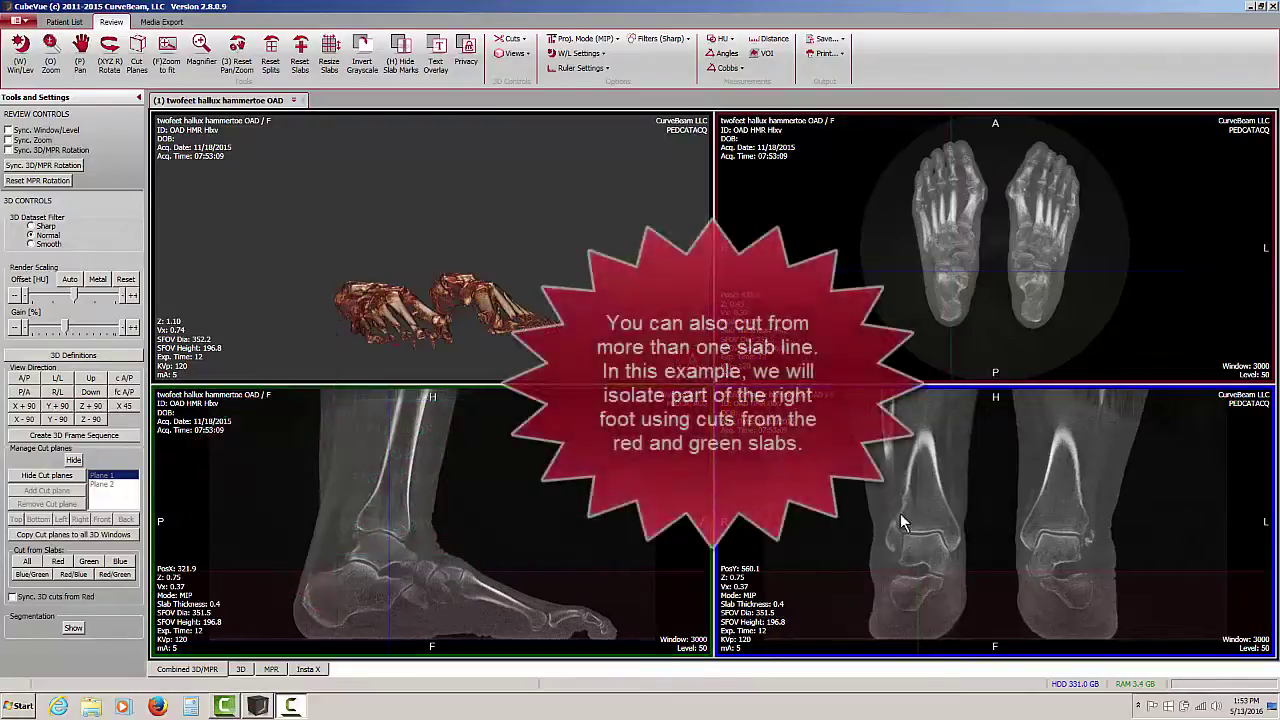
# Step: Widen the green slab, cut the rendering from the Red/Green slabs, and rotate the remaining foot piece
pyautogui.moveTo(917, 522); pyautogui.dragTo(974, 521)
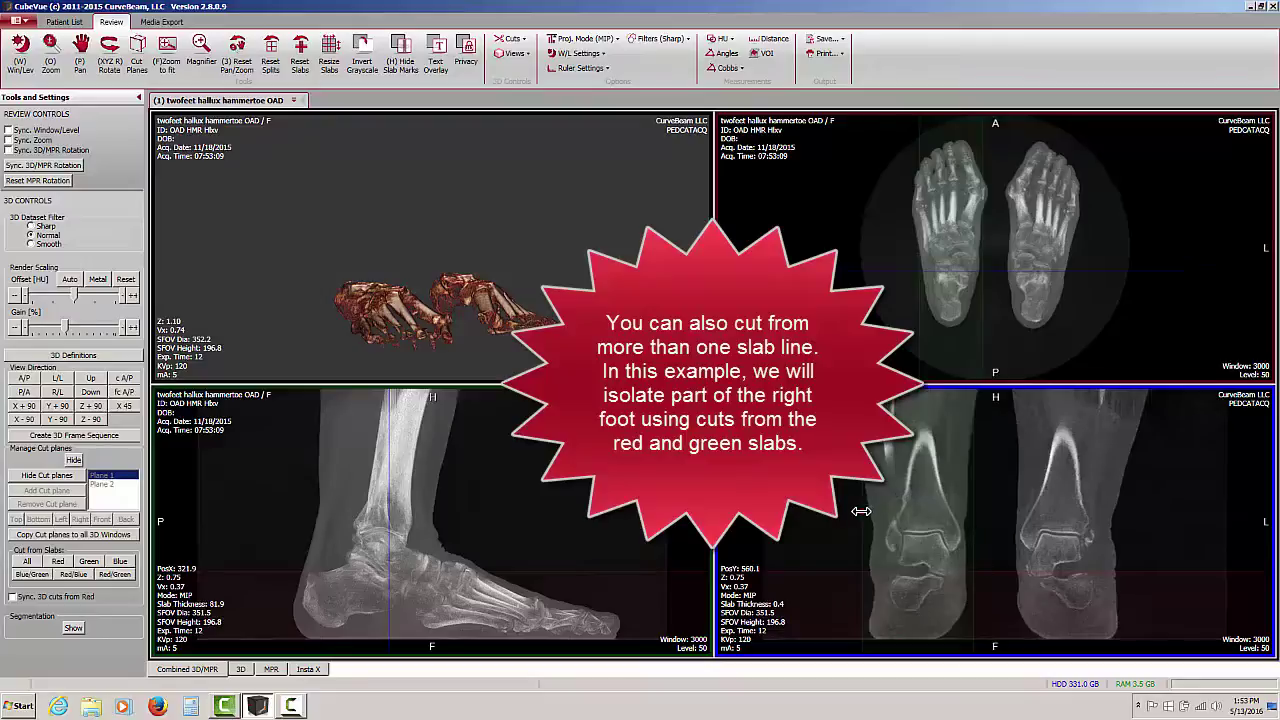
pyautogui.moveTo(857, 510); pyautogui.dragTo(861, 511)
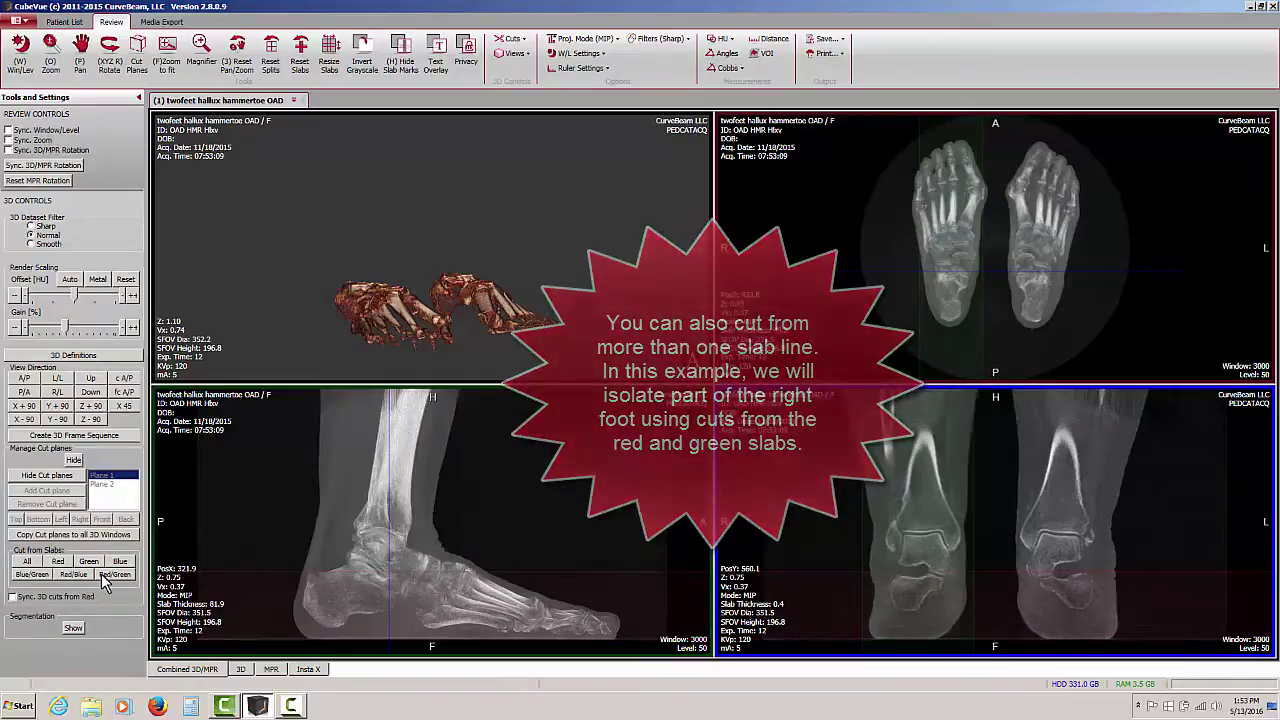
pyautogui.click(101, 573)
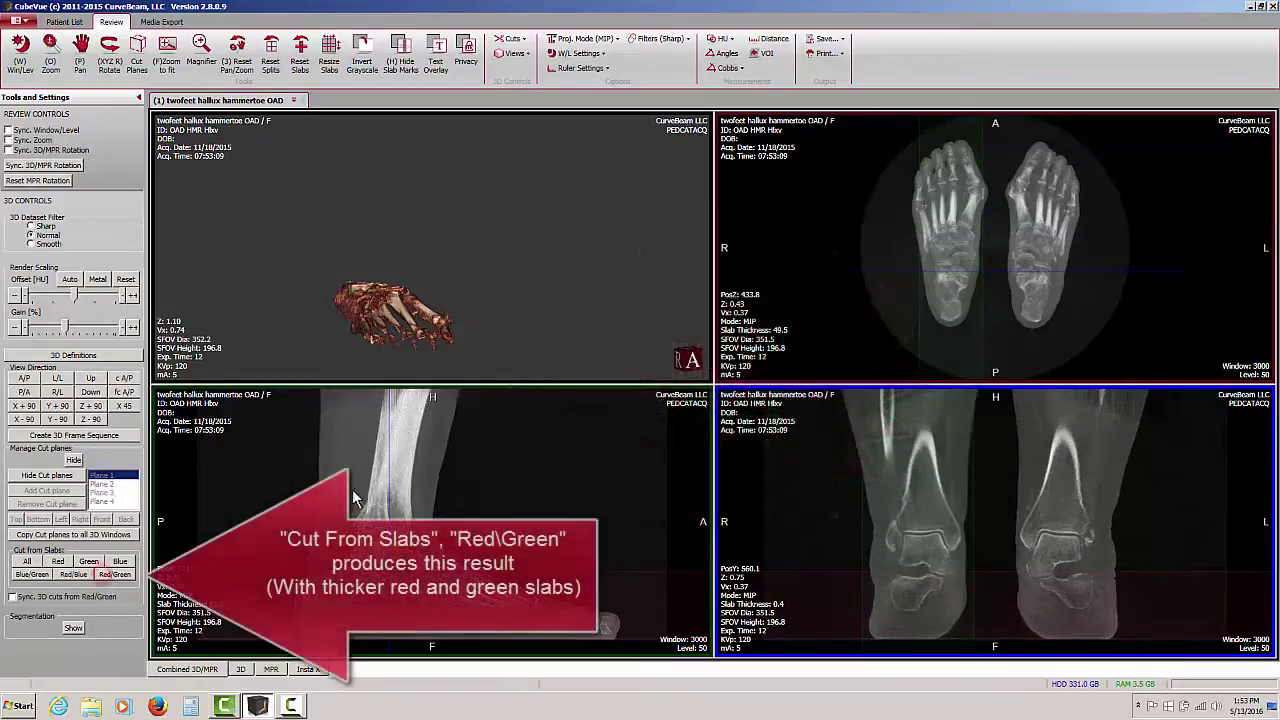
pyautogui.moveTo(500, 340)
pyautogui.mouseDown()
pyautogui.moveTo(457, 323)
pyautogui.moveTo(468, 349)
pyautogui.moveTo(474, 320)
pyautogui.moveTo(500, 337)
pyautogui.moveTo(563, 337)
pyautogui.moveTo(469, 346)
pyautogui.moveTo(480, 340)
pyautogui.mouseUp()
pyautogui.moveTo(372, 320); pyautogui.dragTo(398, 316)
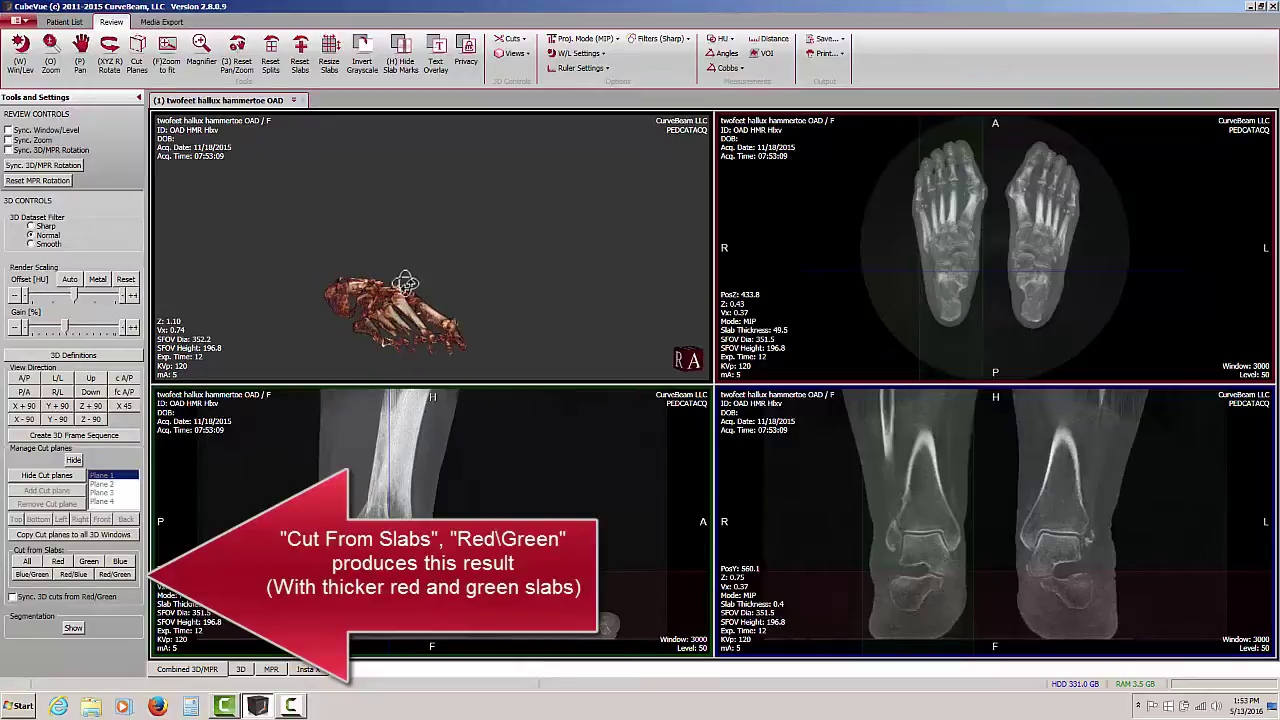